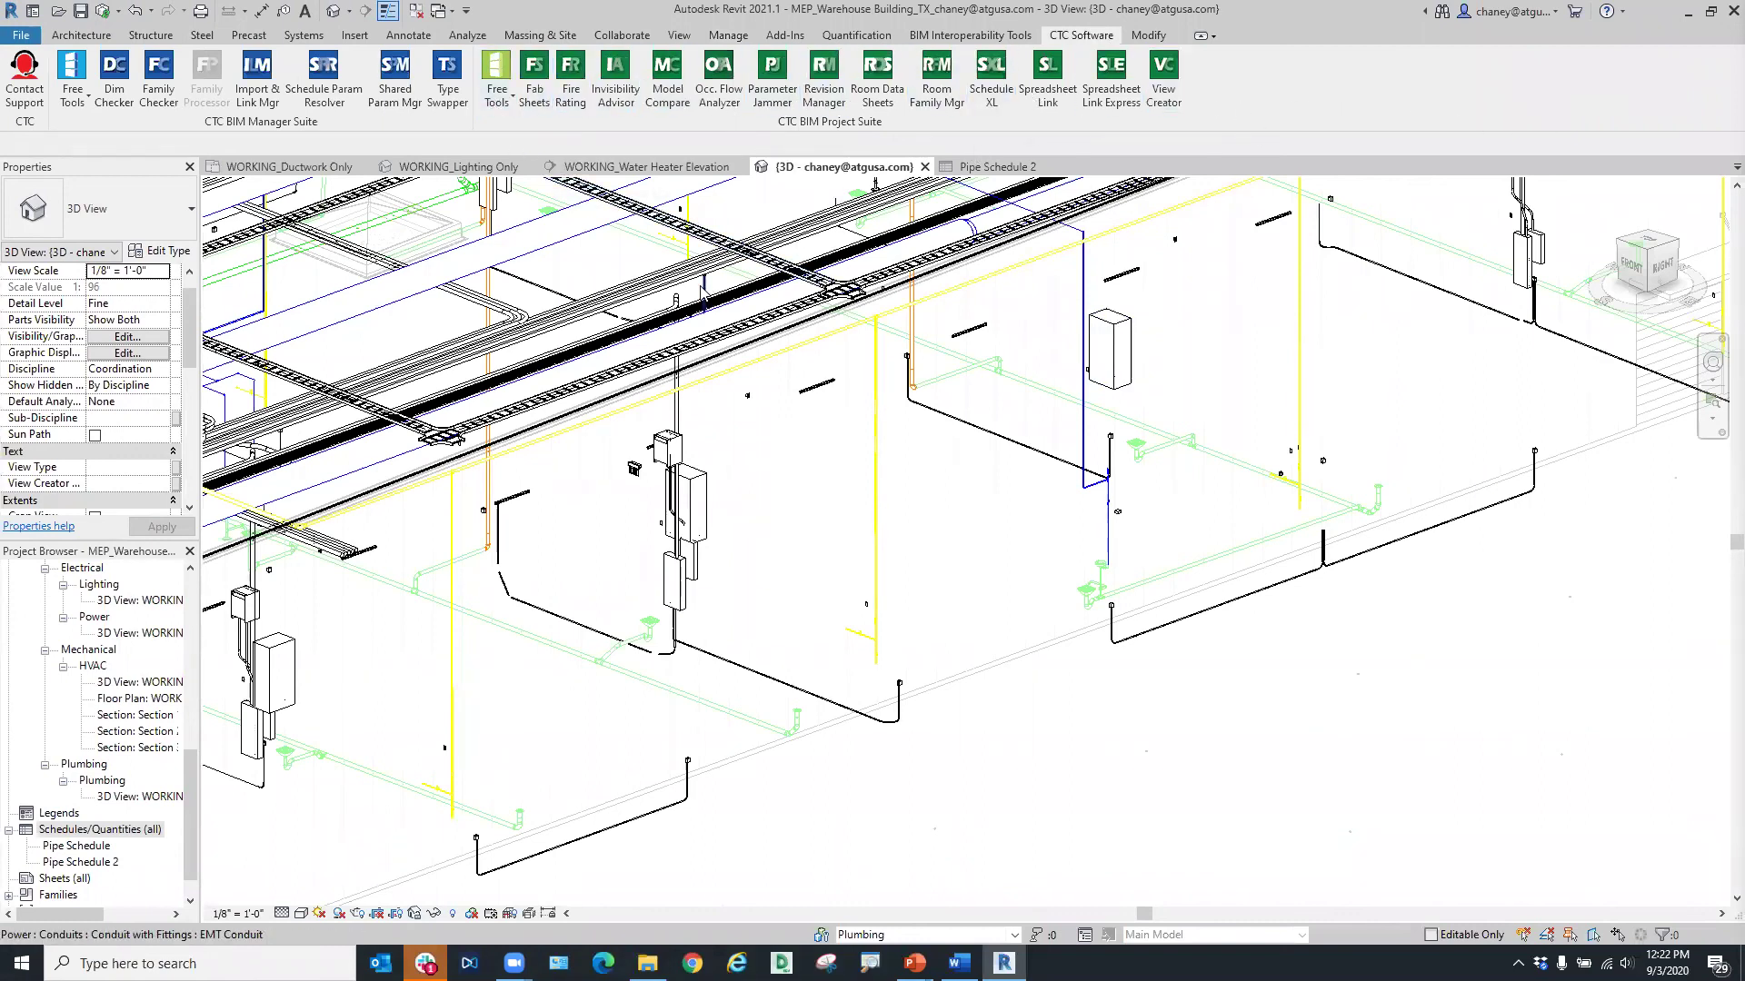
pyautogui.click(498, 106)
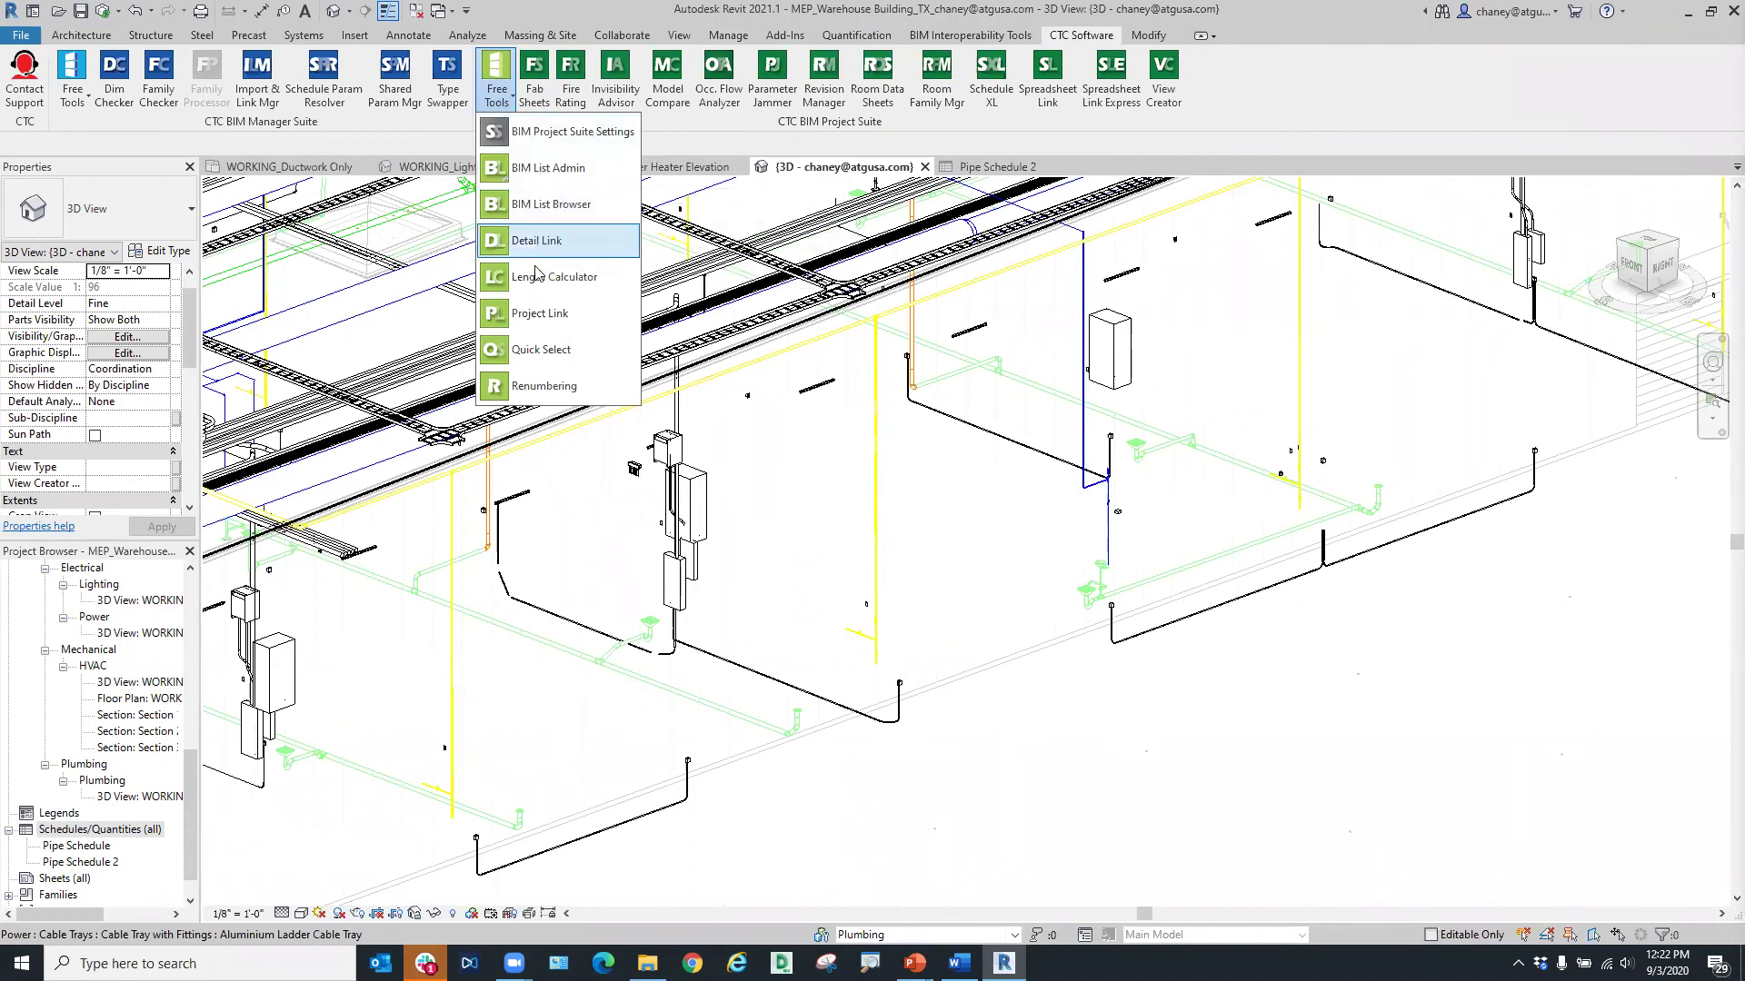
pyautogui.click(758, 127)
pyautogui.click(90, 109)
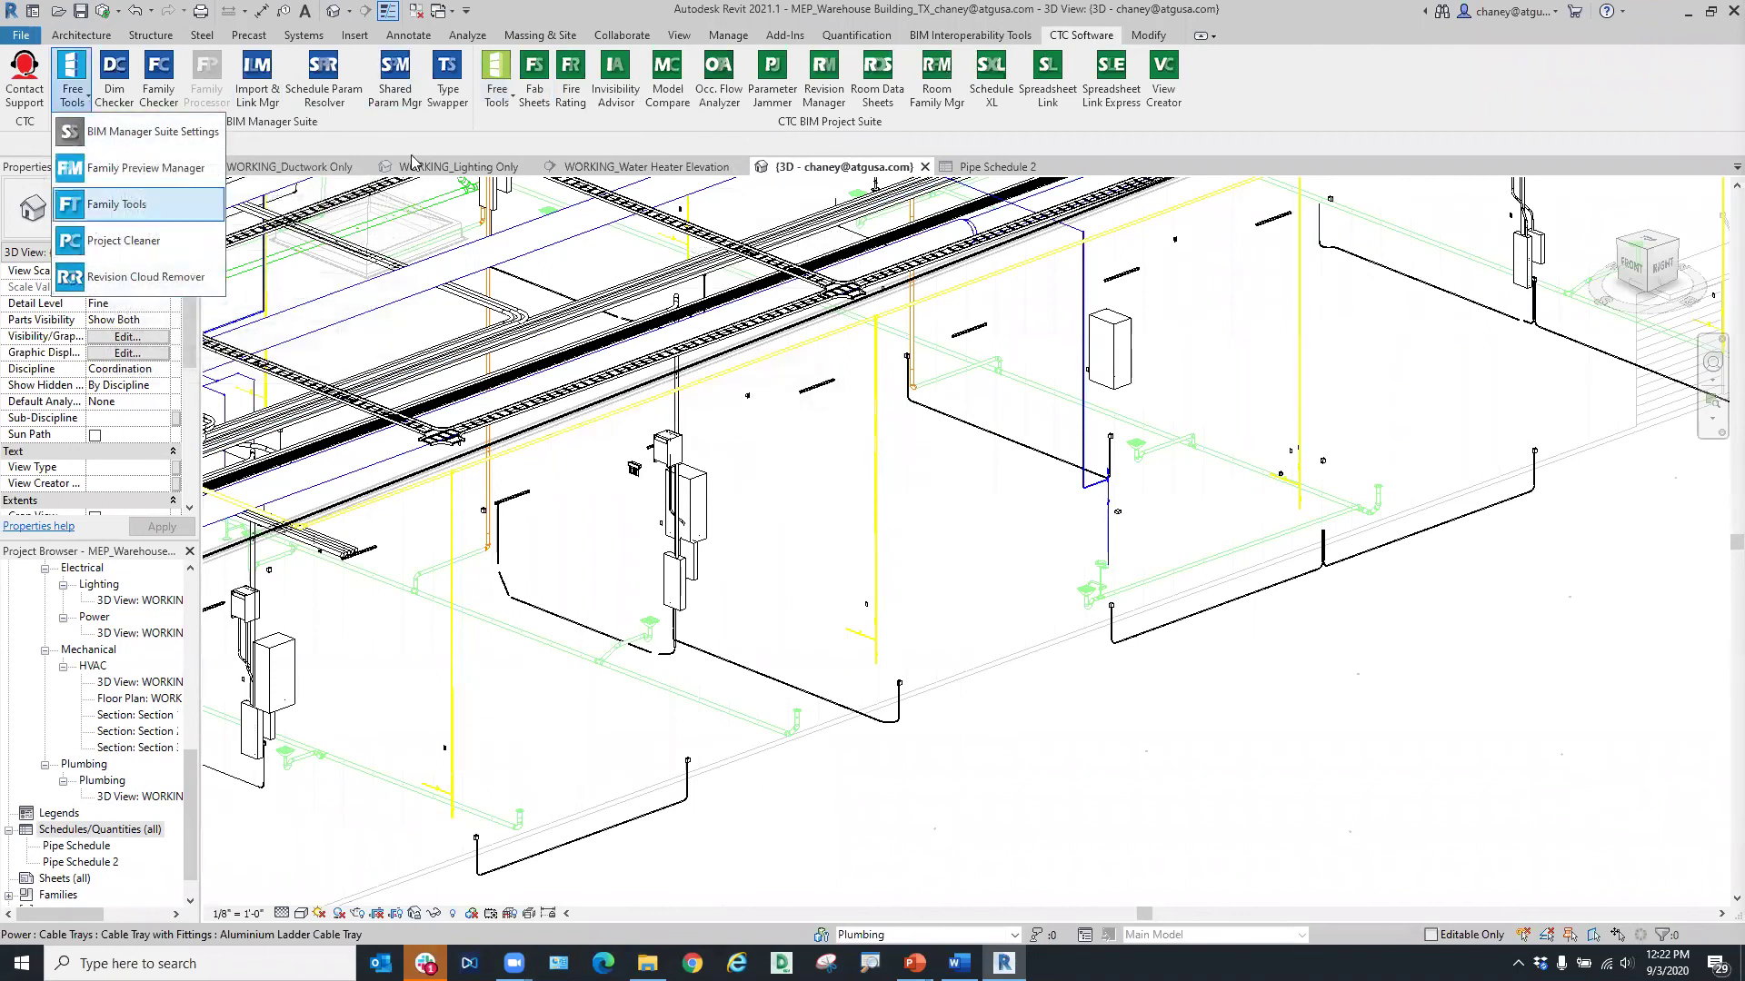
pyautogui.click(504, 100)
pyautogui.click(504, 100)
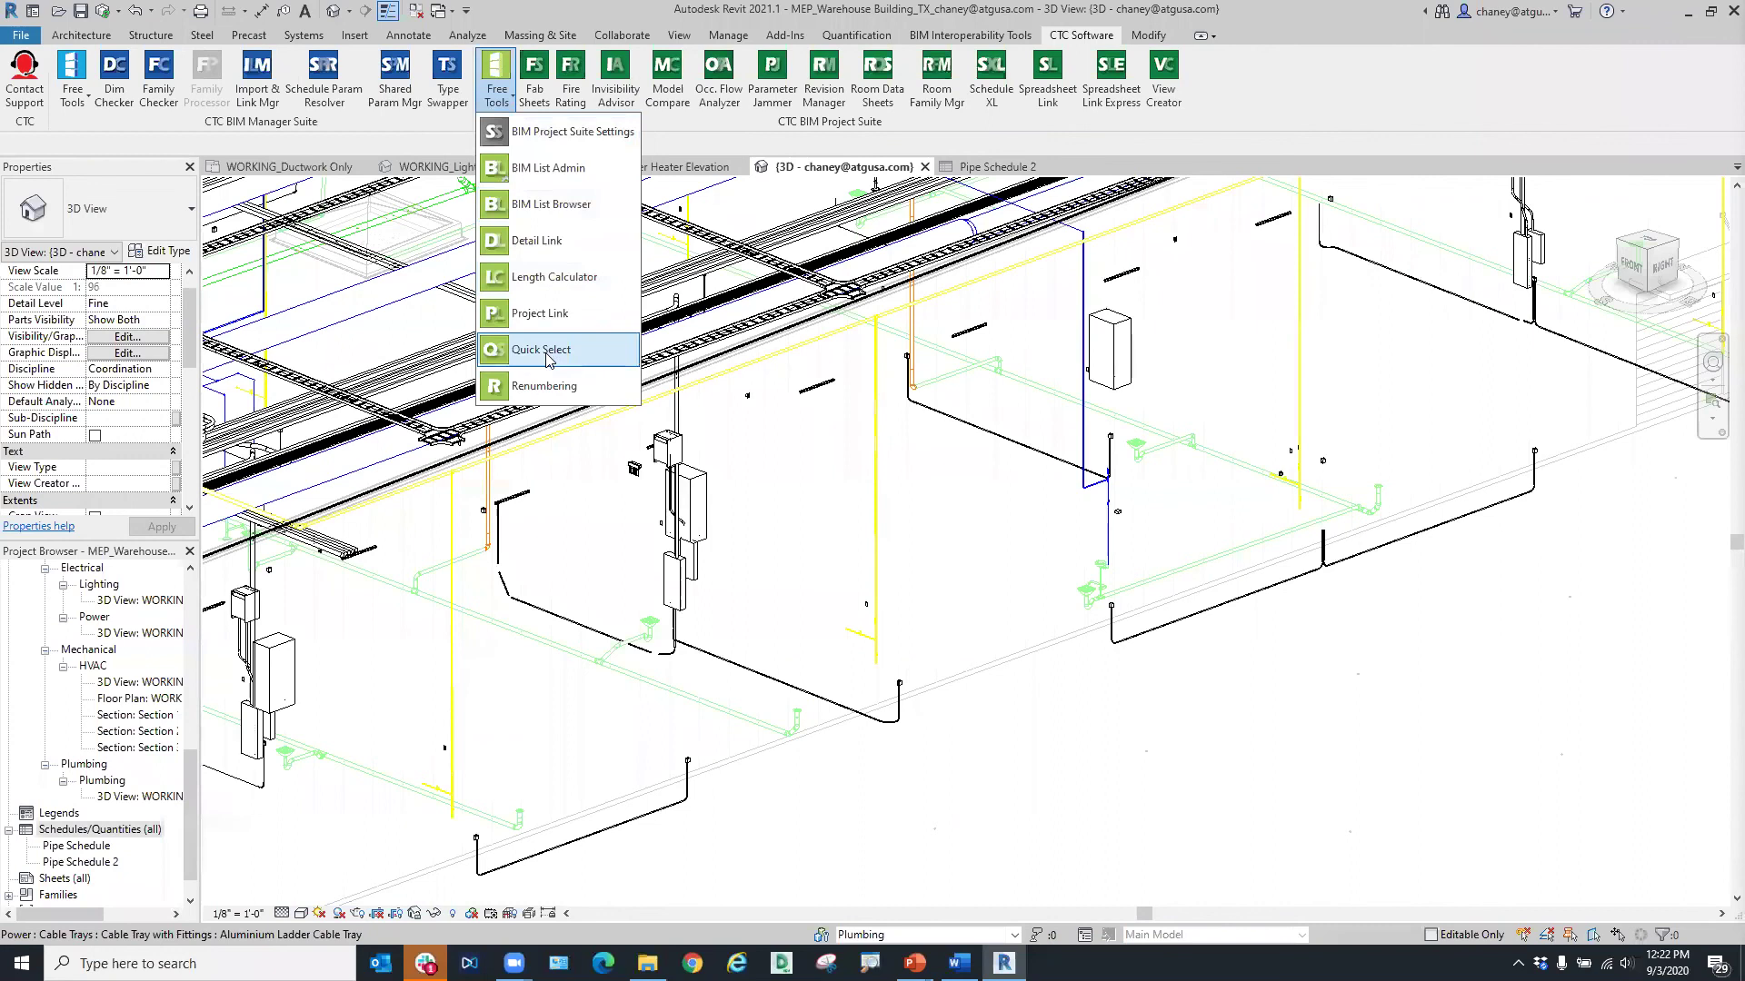
pyautogui.click(1209, 98)
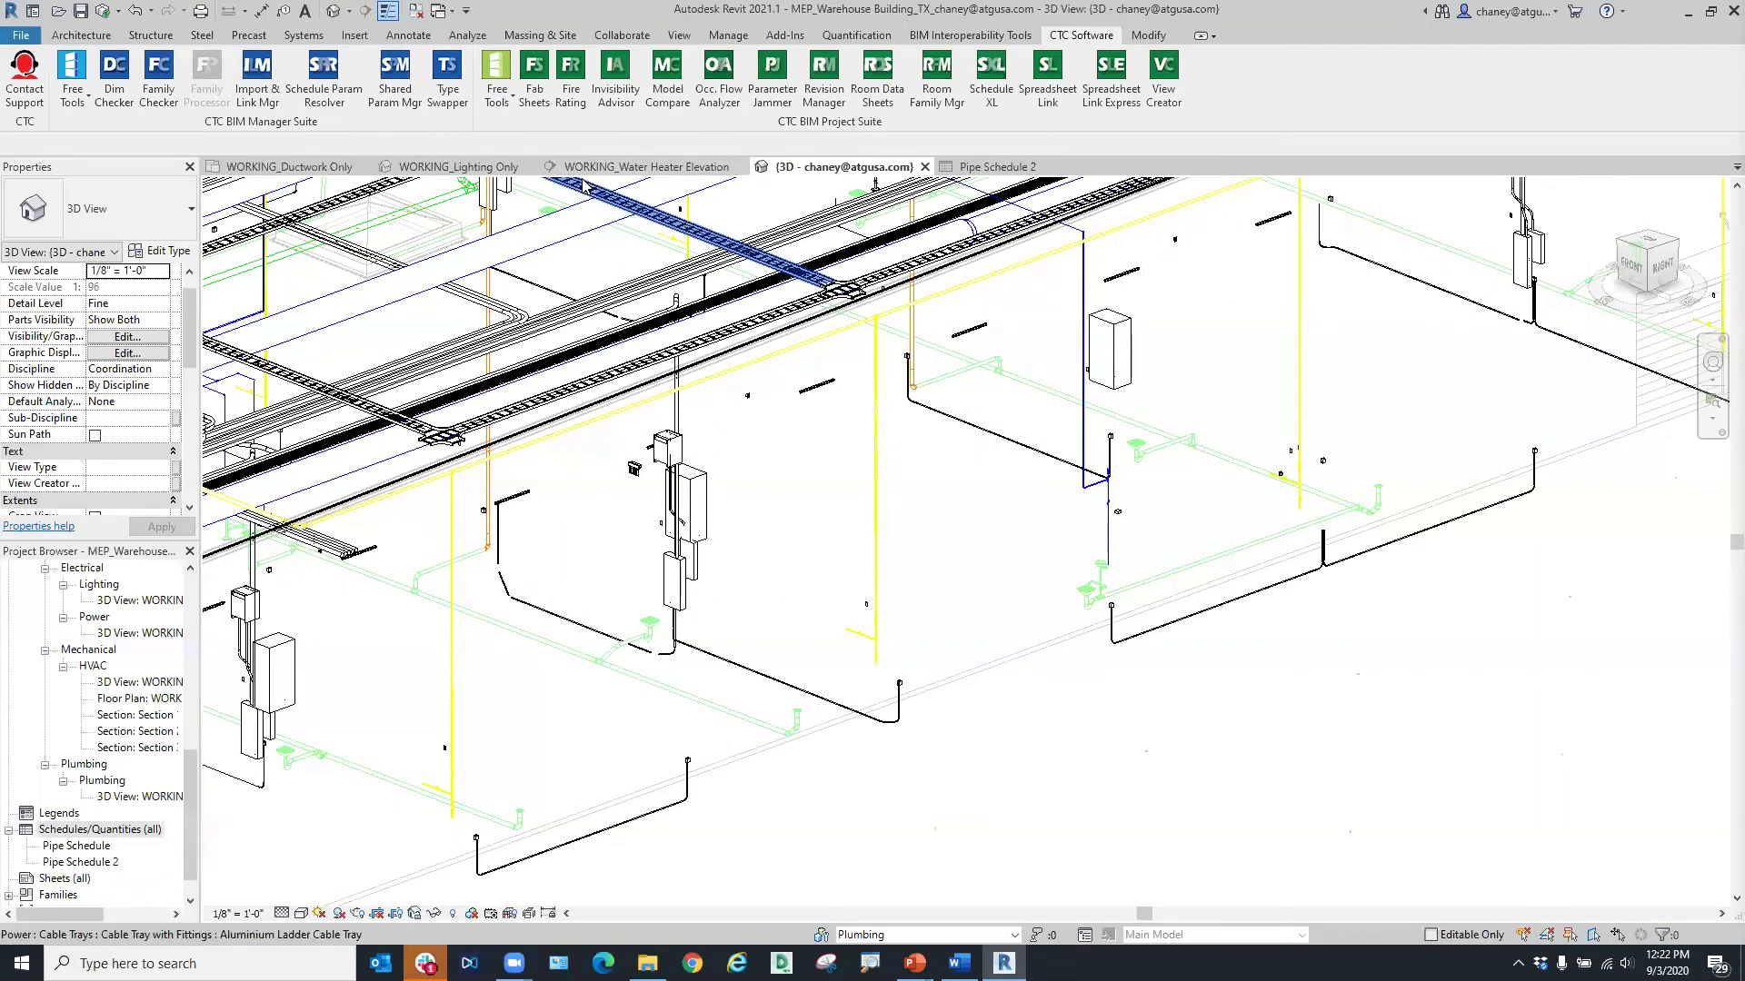
# Open the Length Calculator over the 3D model and set it to remember the size and position of its main window.
pyautogui.click(503, 98)
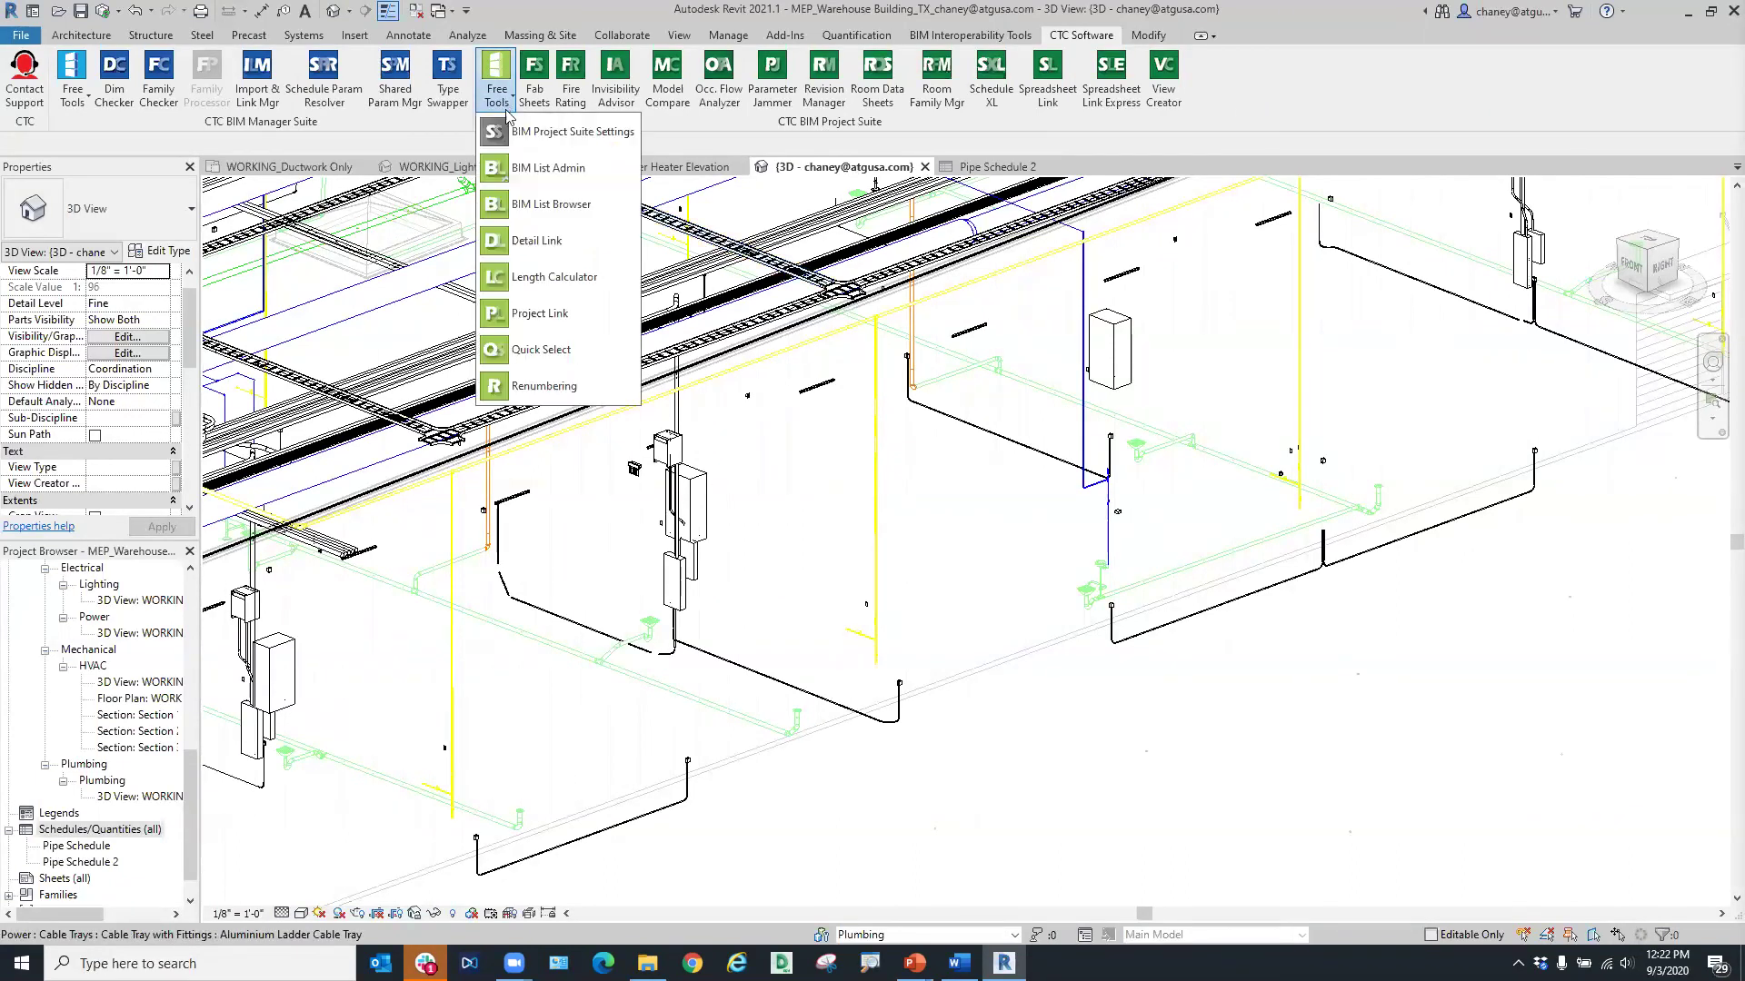
pyautogui.click(520, 282)
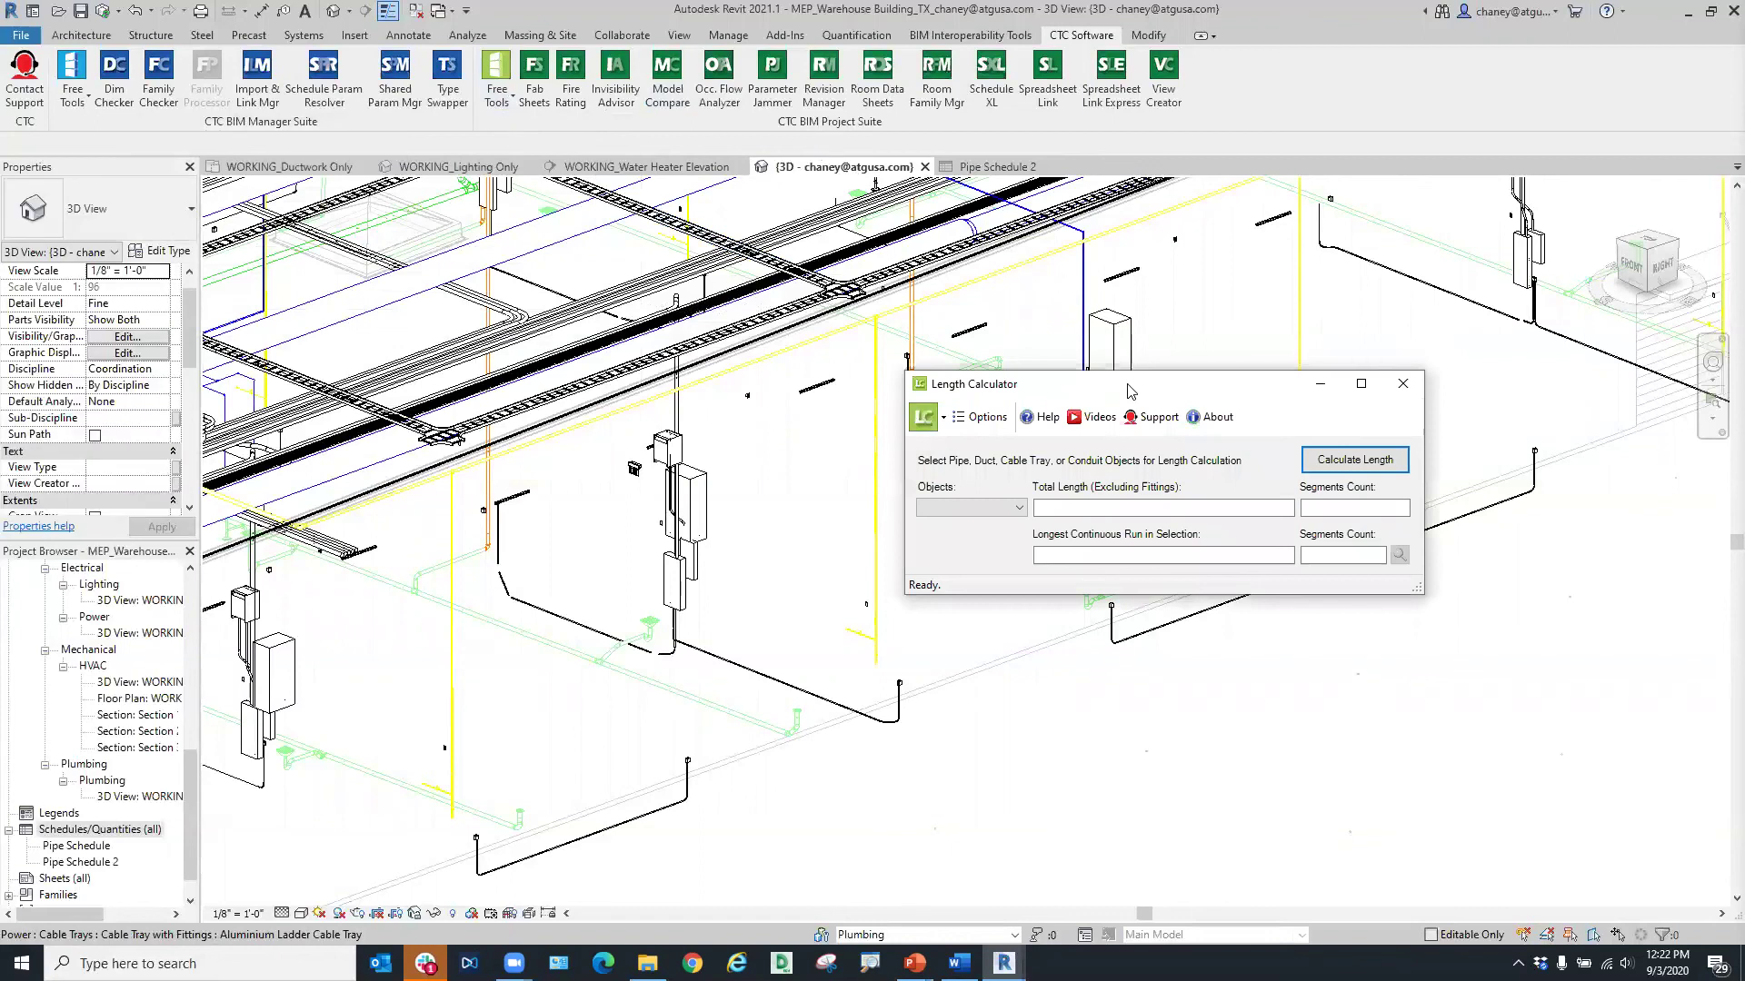
pyautogui.moveTo(1127, 389); pyautogui.dragTo(1067, 359)
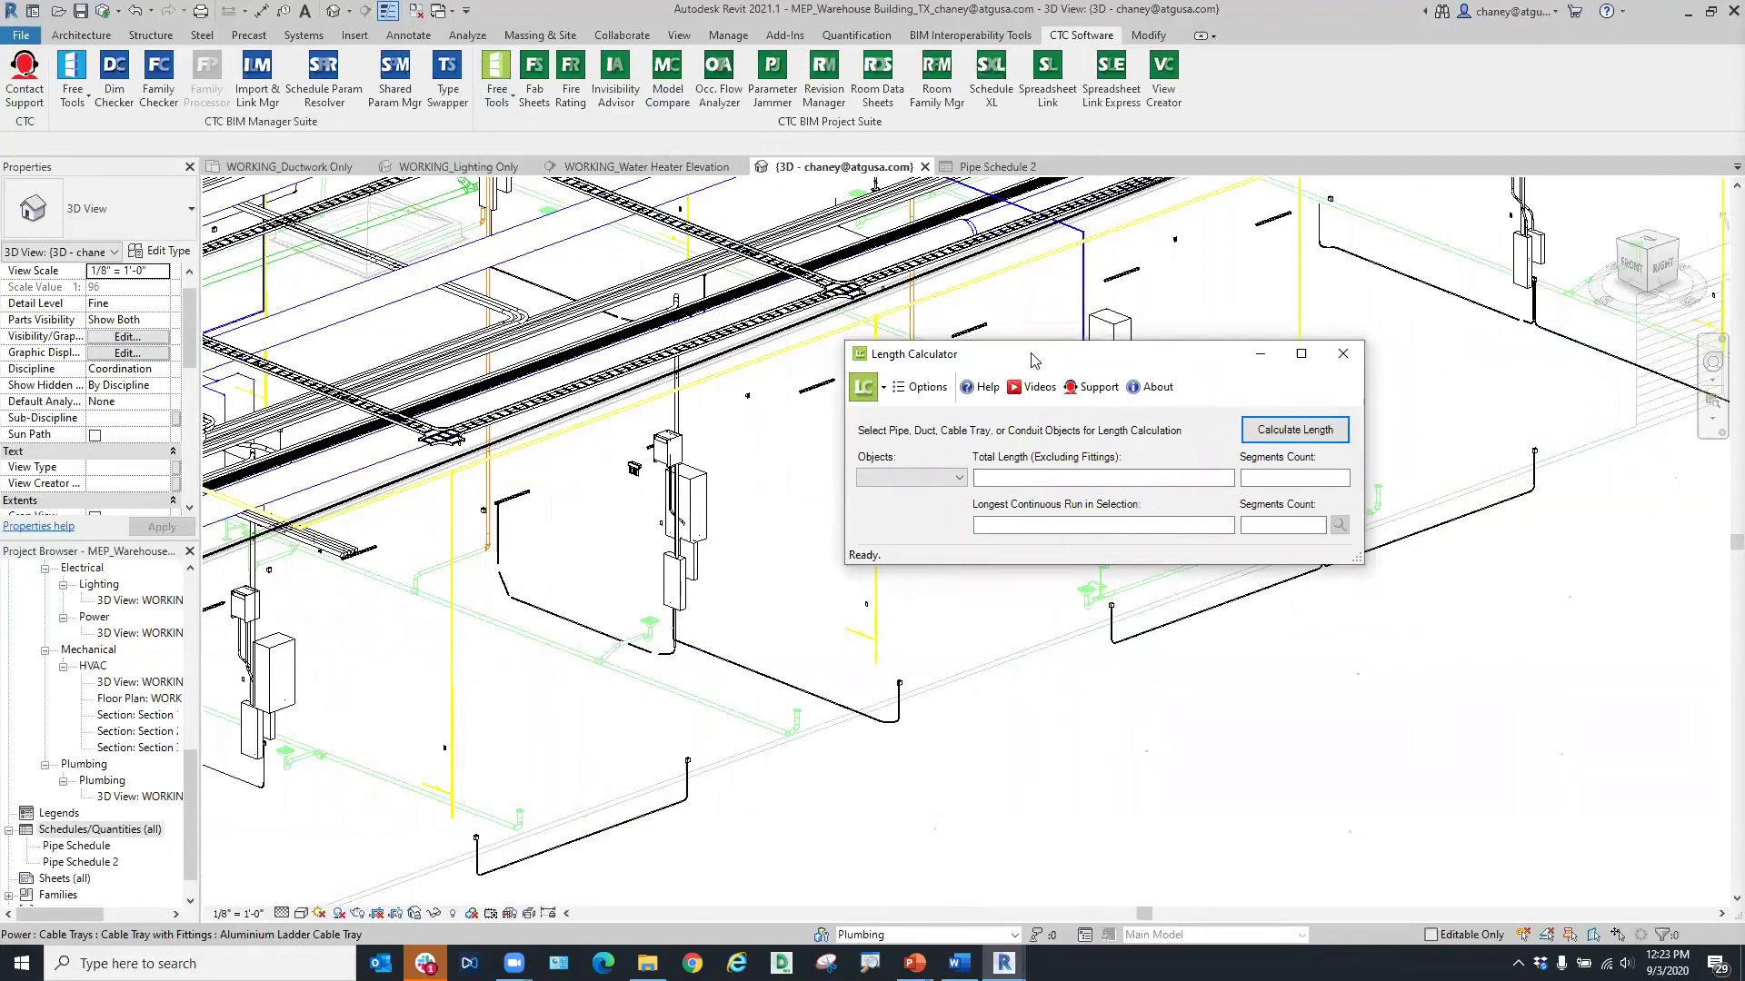
pyautogui.moveTo(1038, 361); pyautogui.dragTo(868, 428)
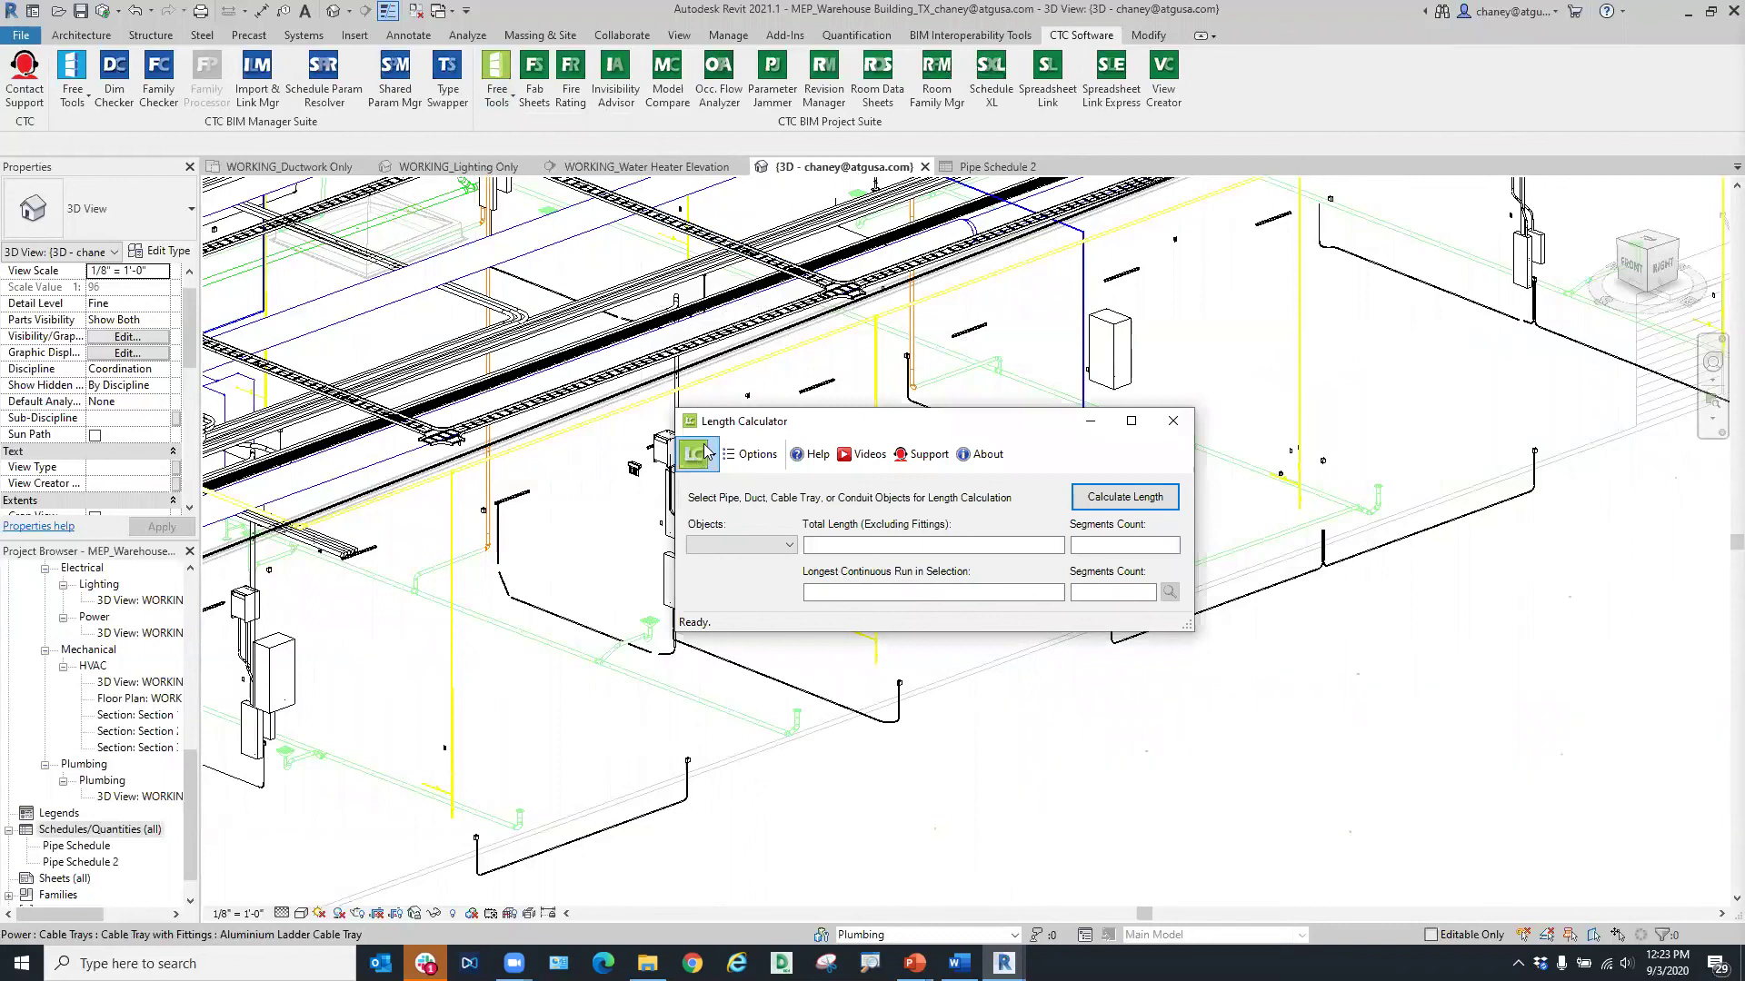
pyautogui.click(736, 454)
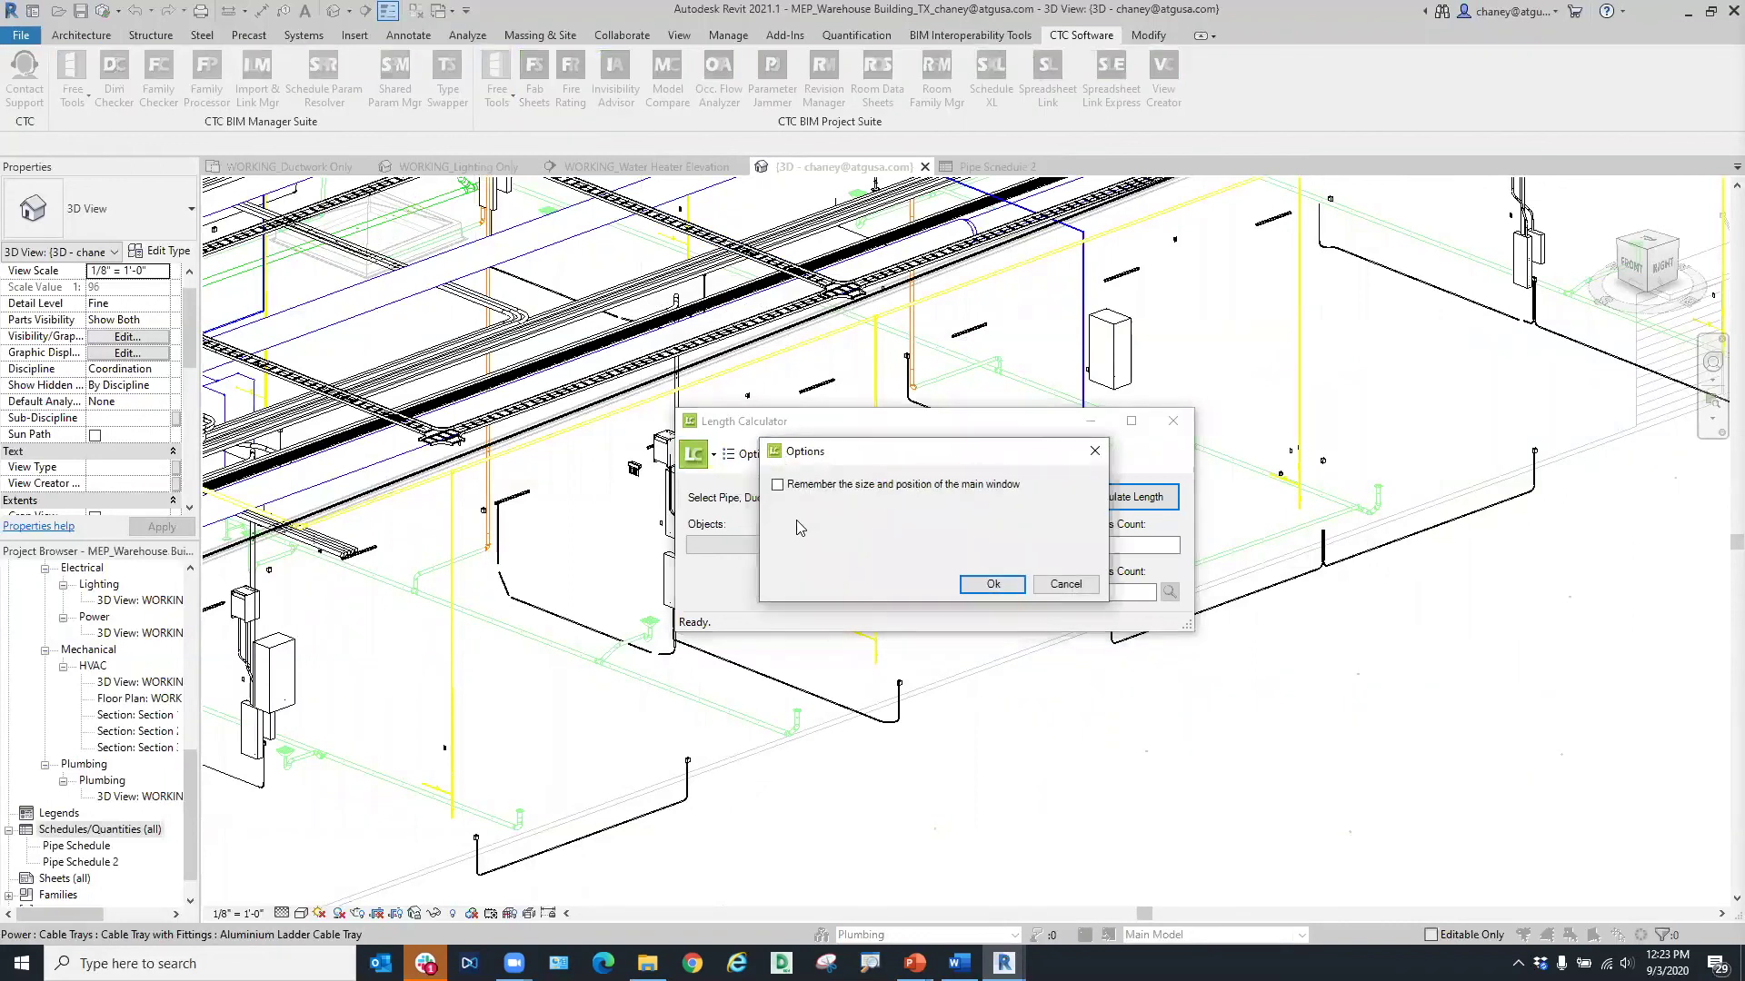
pyautogui.click(778, 485)
pyautogui.click(995, 586)
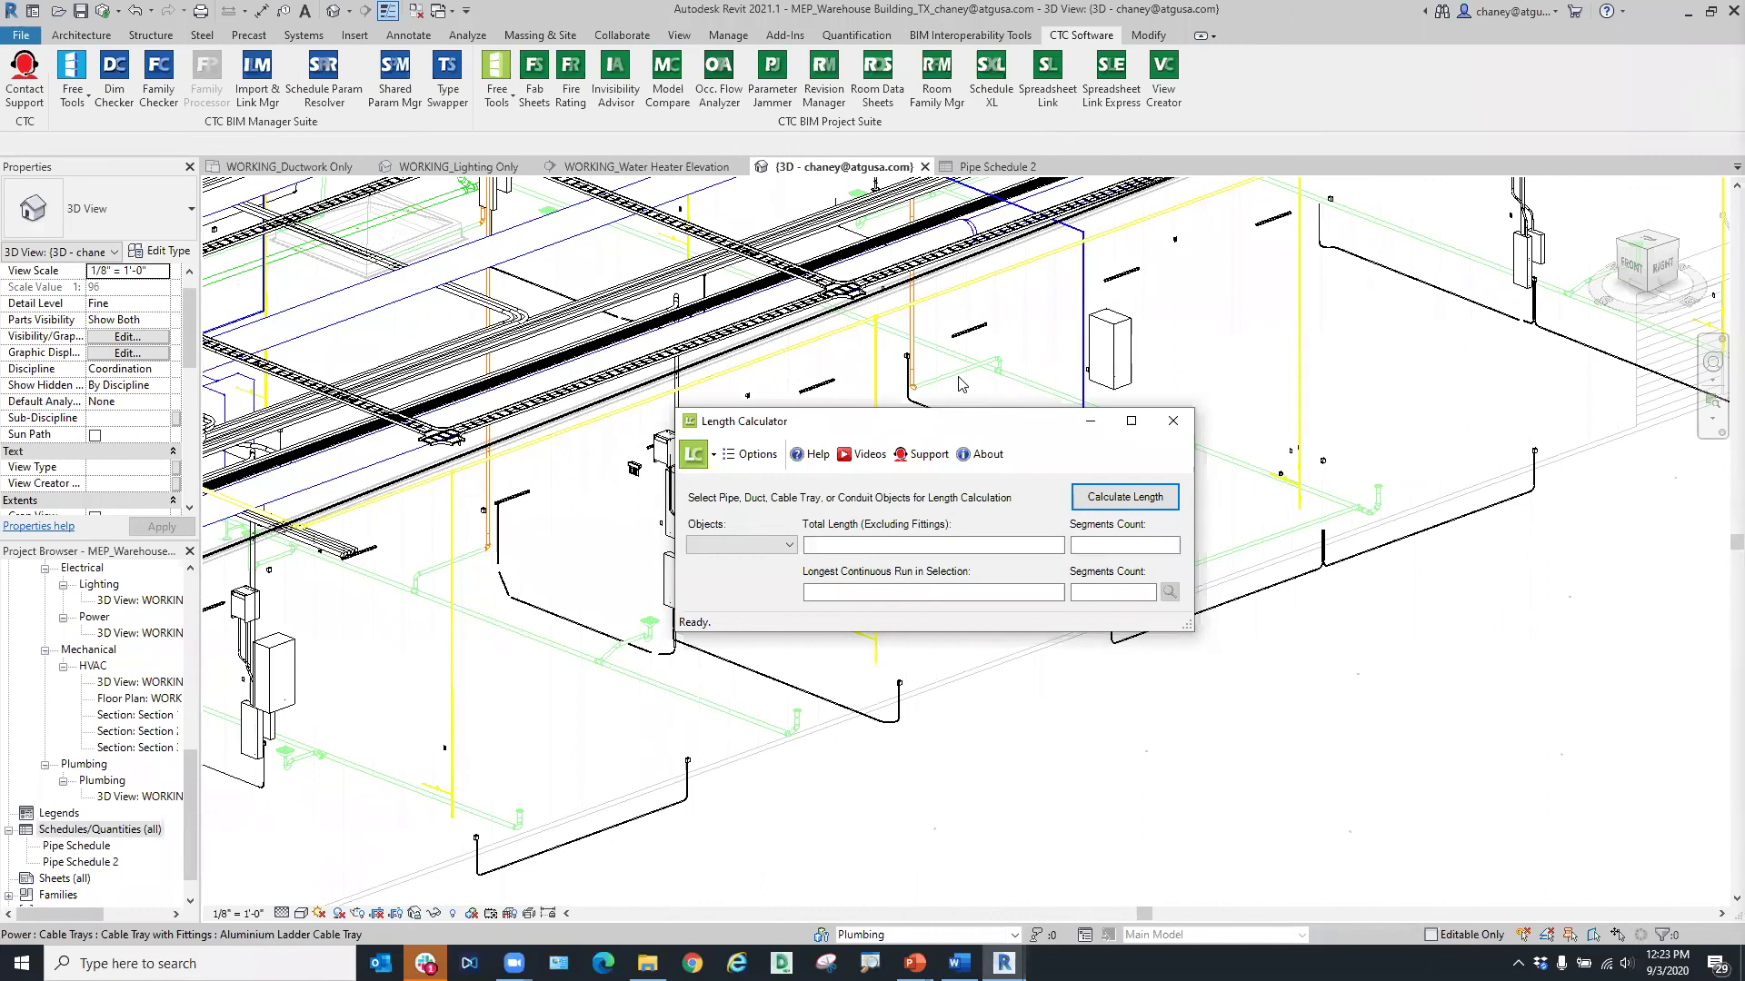
pyautogui.click(715, 457)
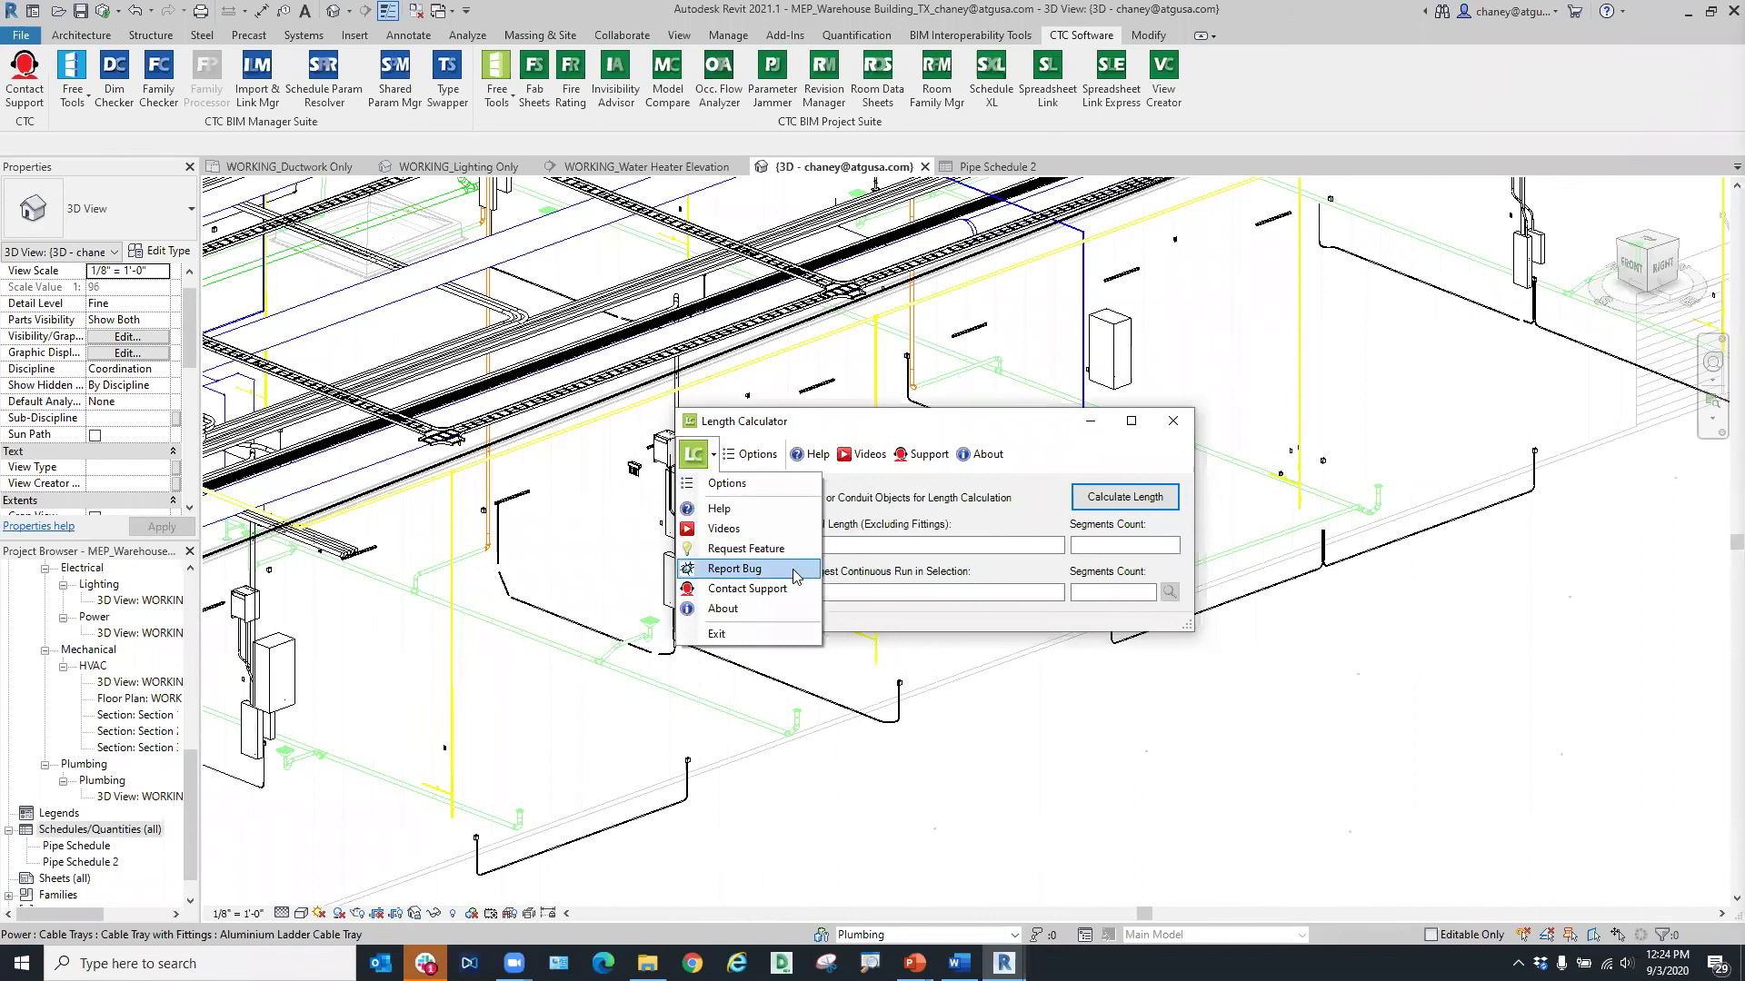
pyautogui.click(1032, 463)
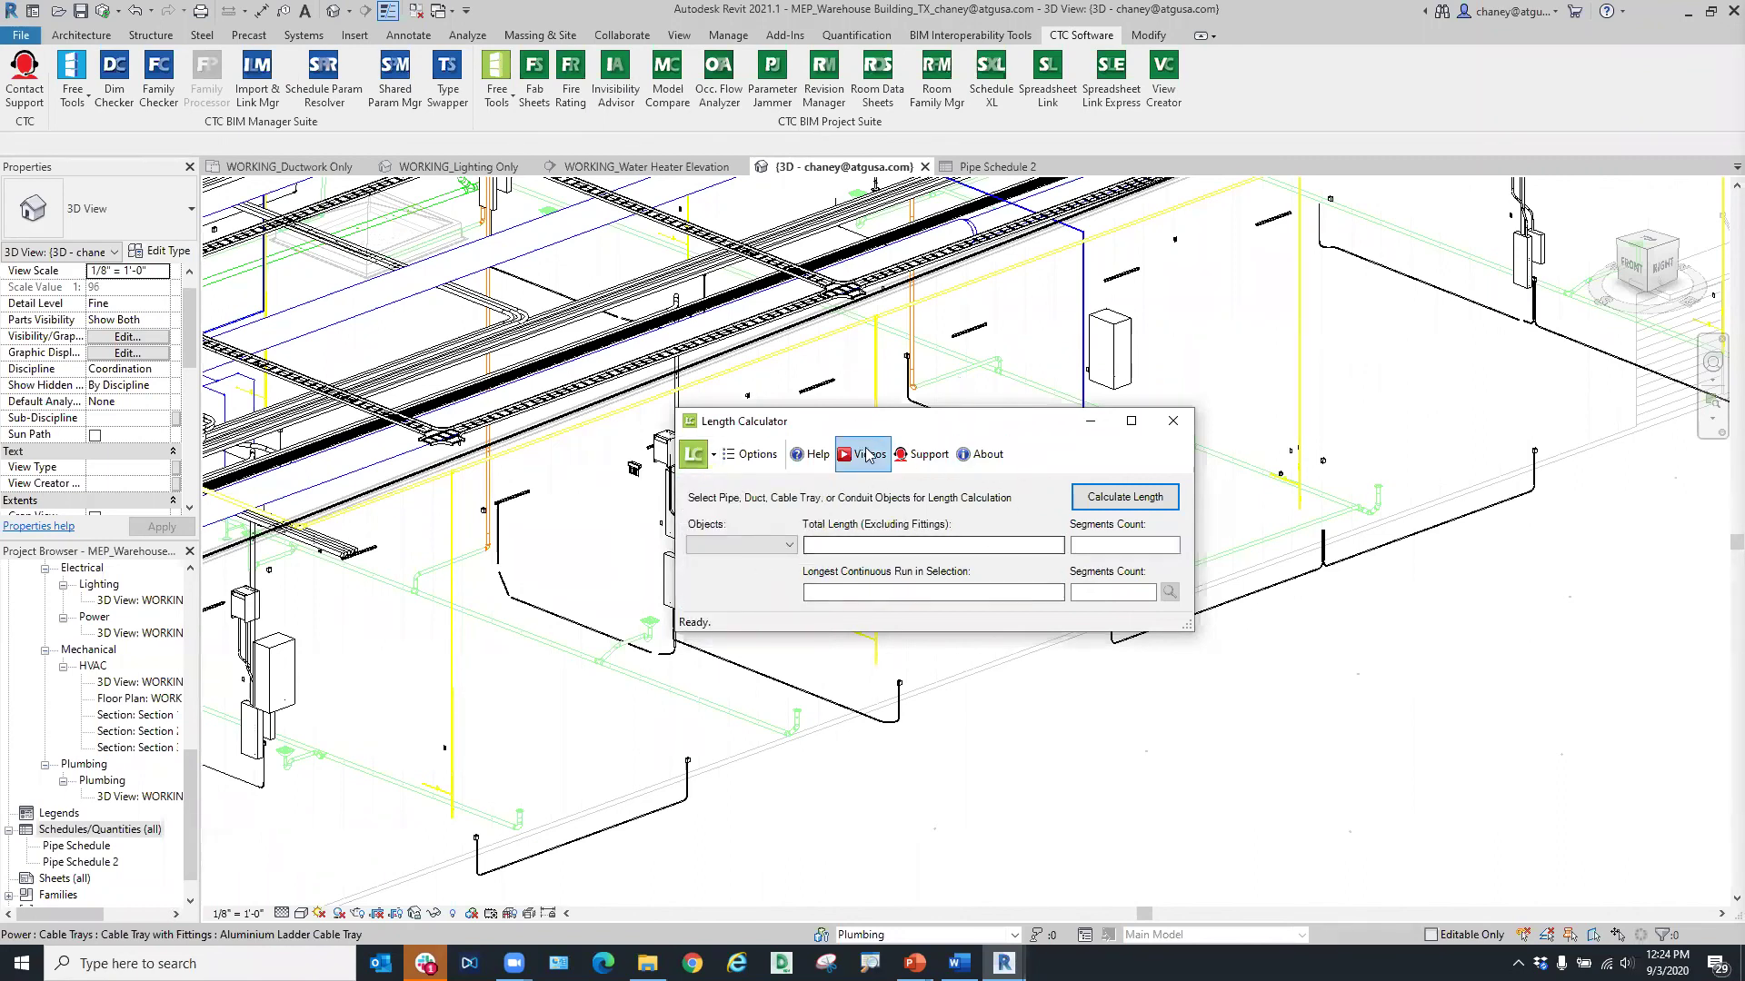
# Move the Length Calculator clear of the piping and select the connected run of 4" green sanitary PVC pipe with its fittings.
pyautogui.moveTo(887, 436); pyautogui.dragTo(1323, 477)
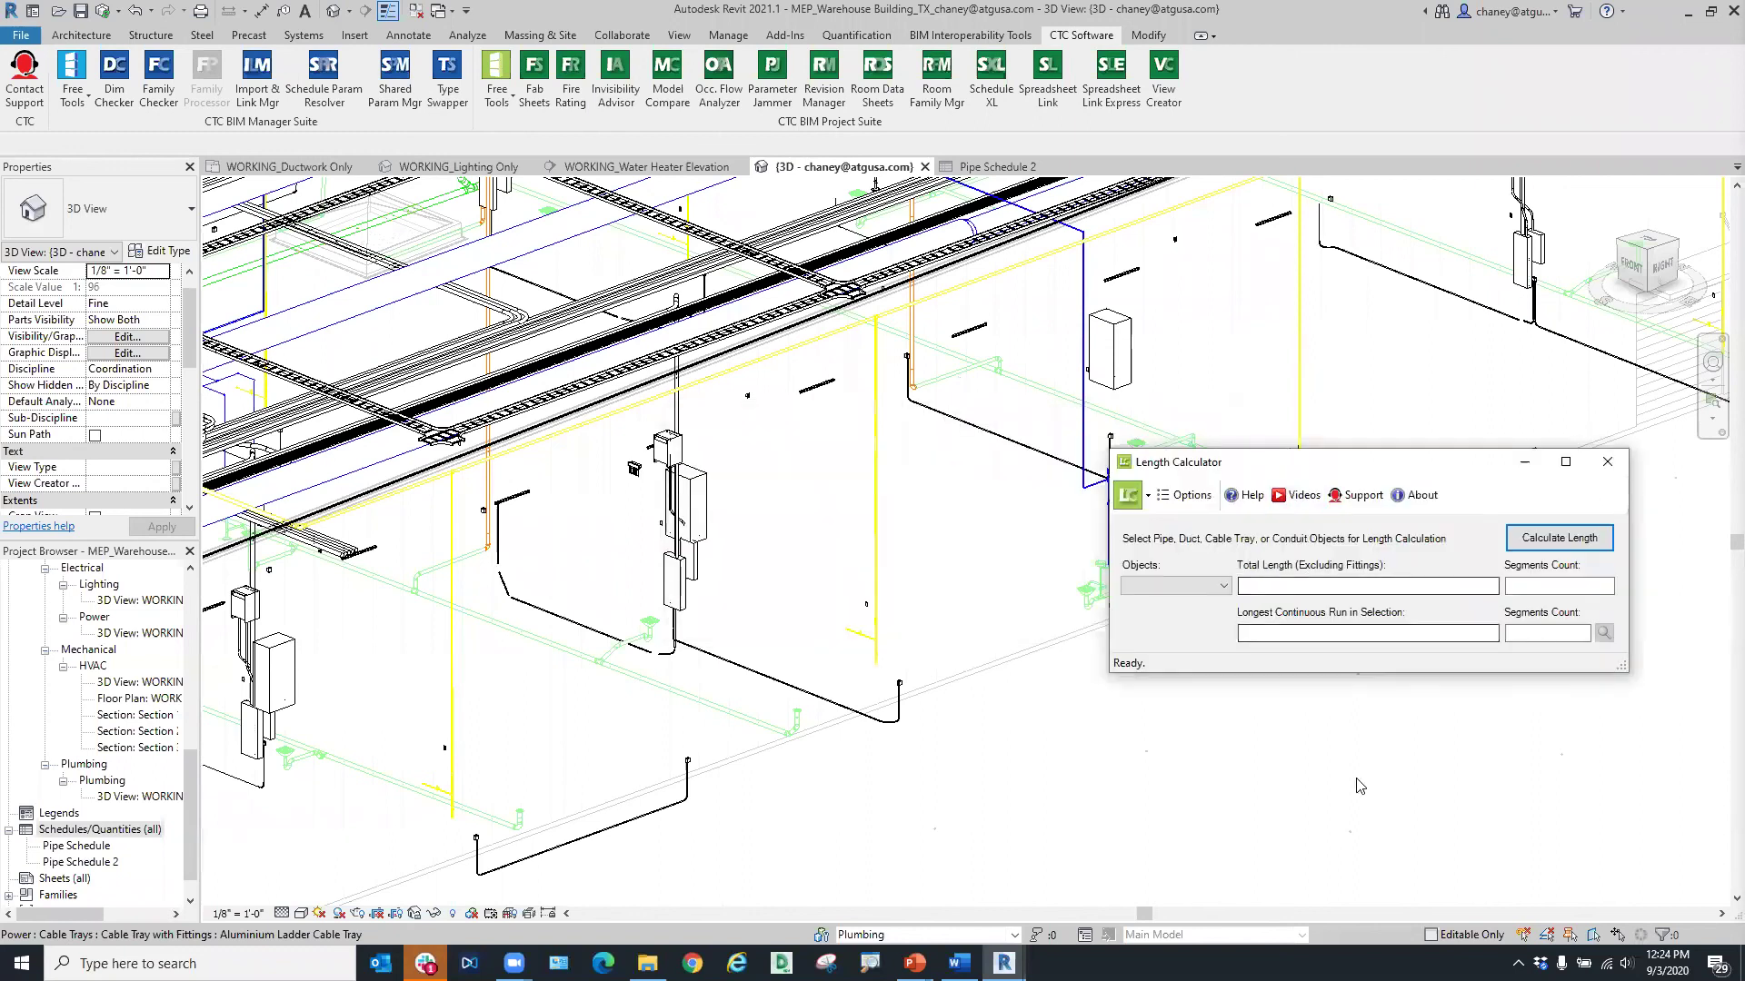
pyautogui.scroll(2, 727, 777)
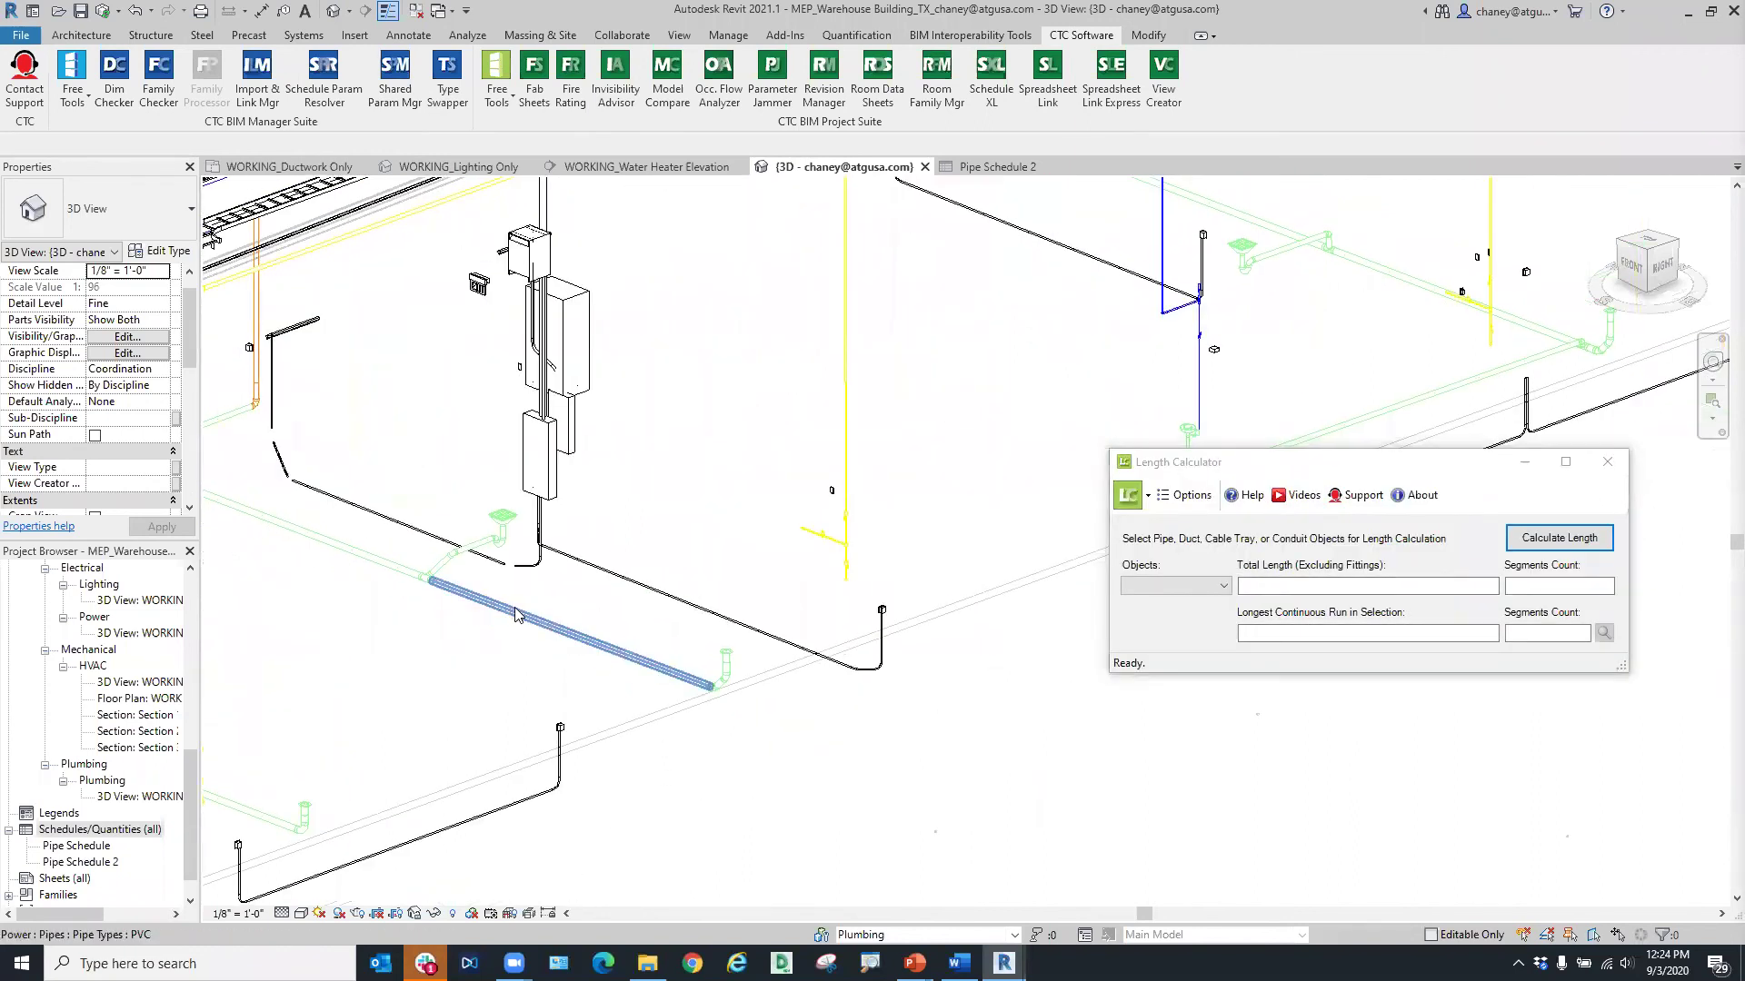
pyautogui.click(654, 665)
pyautogui.scroll(4, 769, 743)
pyautogui.click(495, 669)
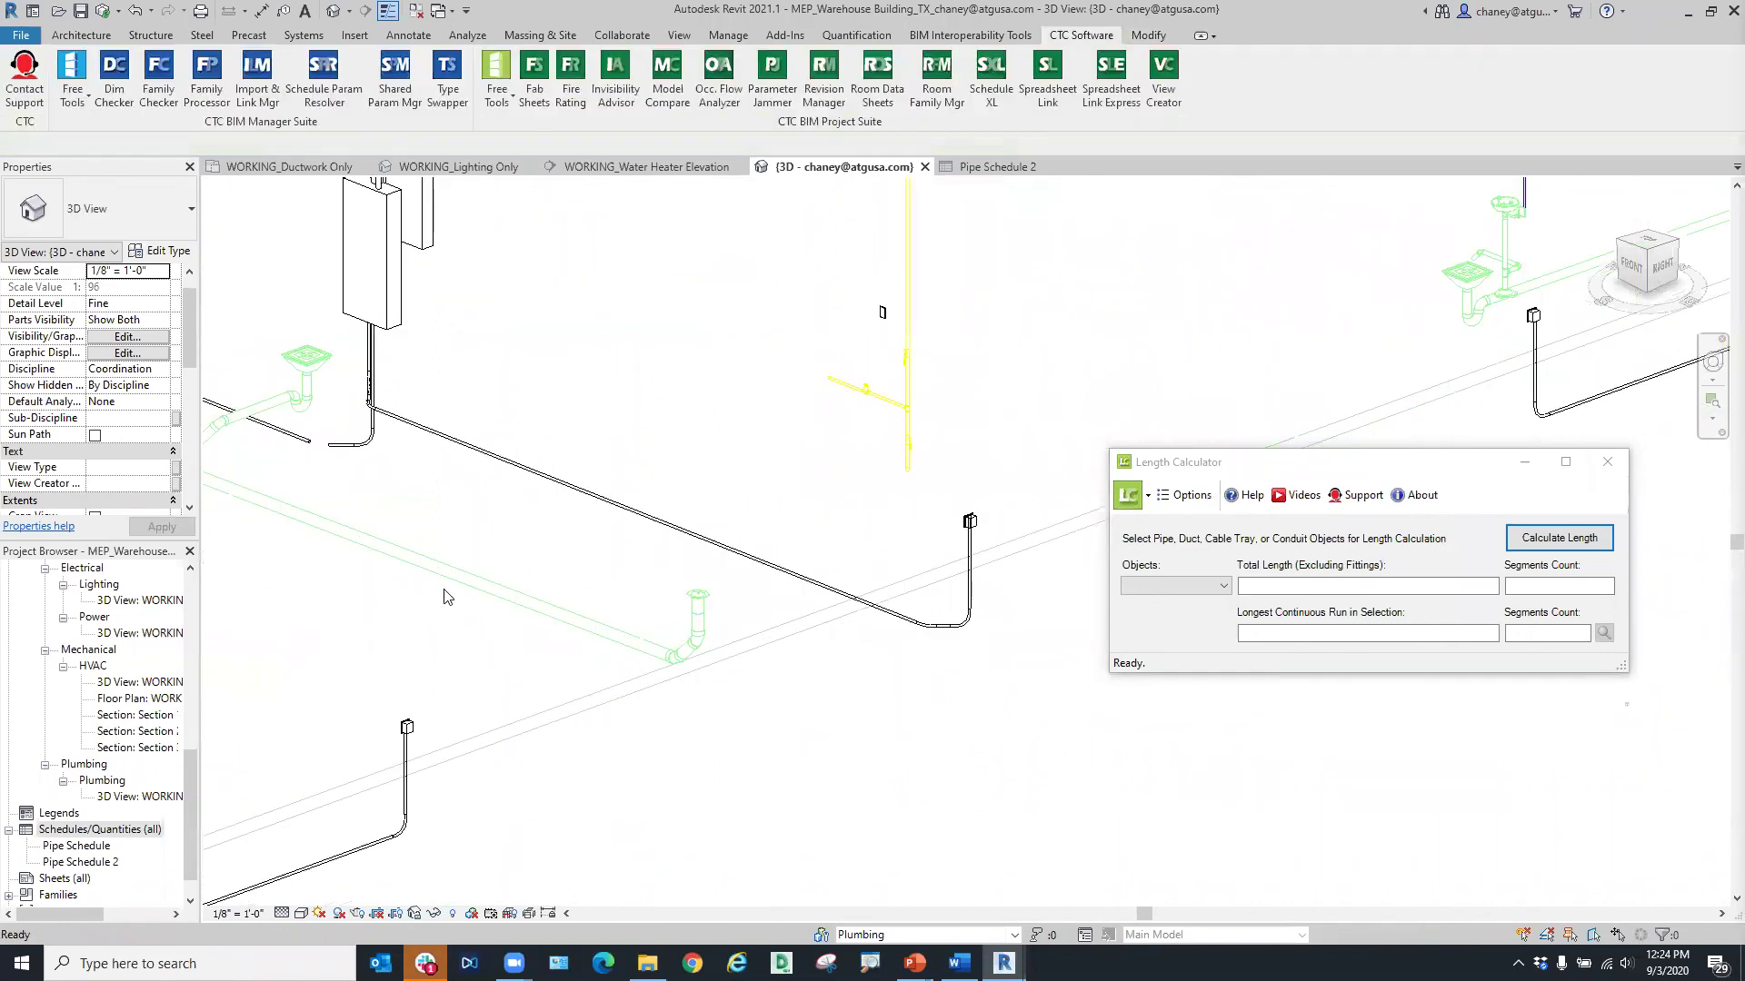
pyautogui.scroll(-3, 445, 600)
pyautogui.moveTo(577, 646); pyautogui.dragTo(694, 680, button='middle')
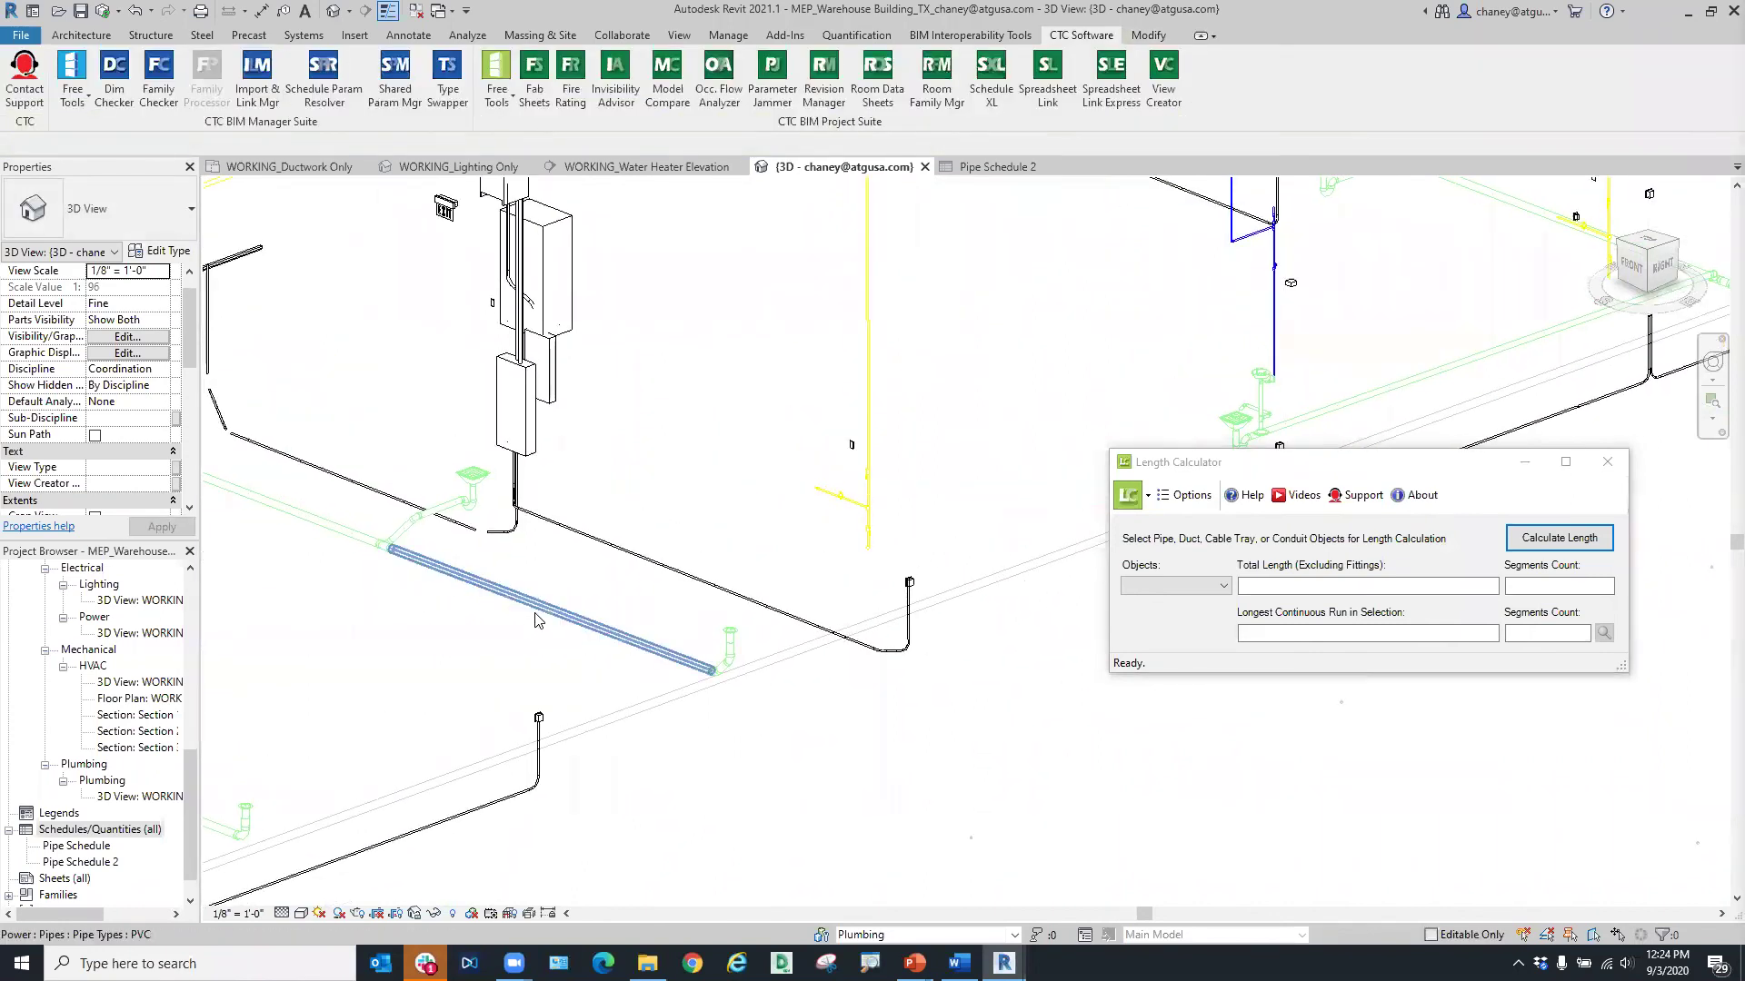
pyautogui.press('Tab')
pyautogui.click(614, 633)
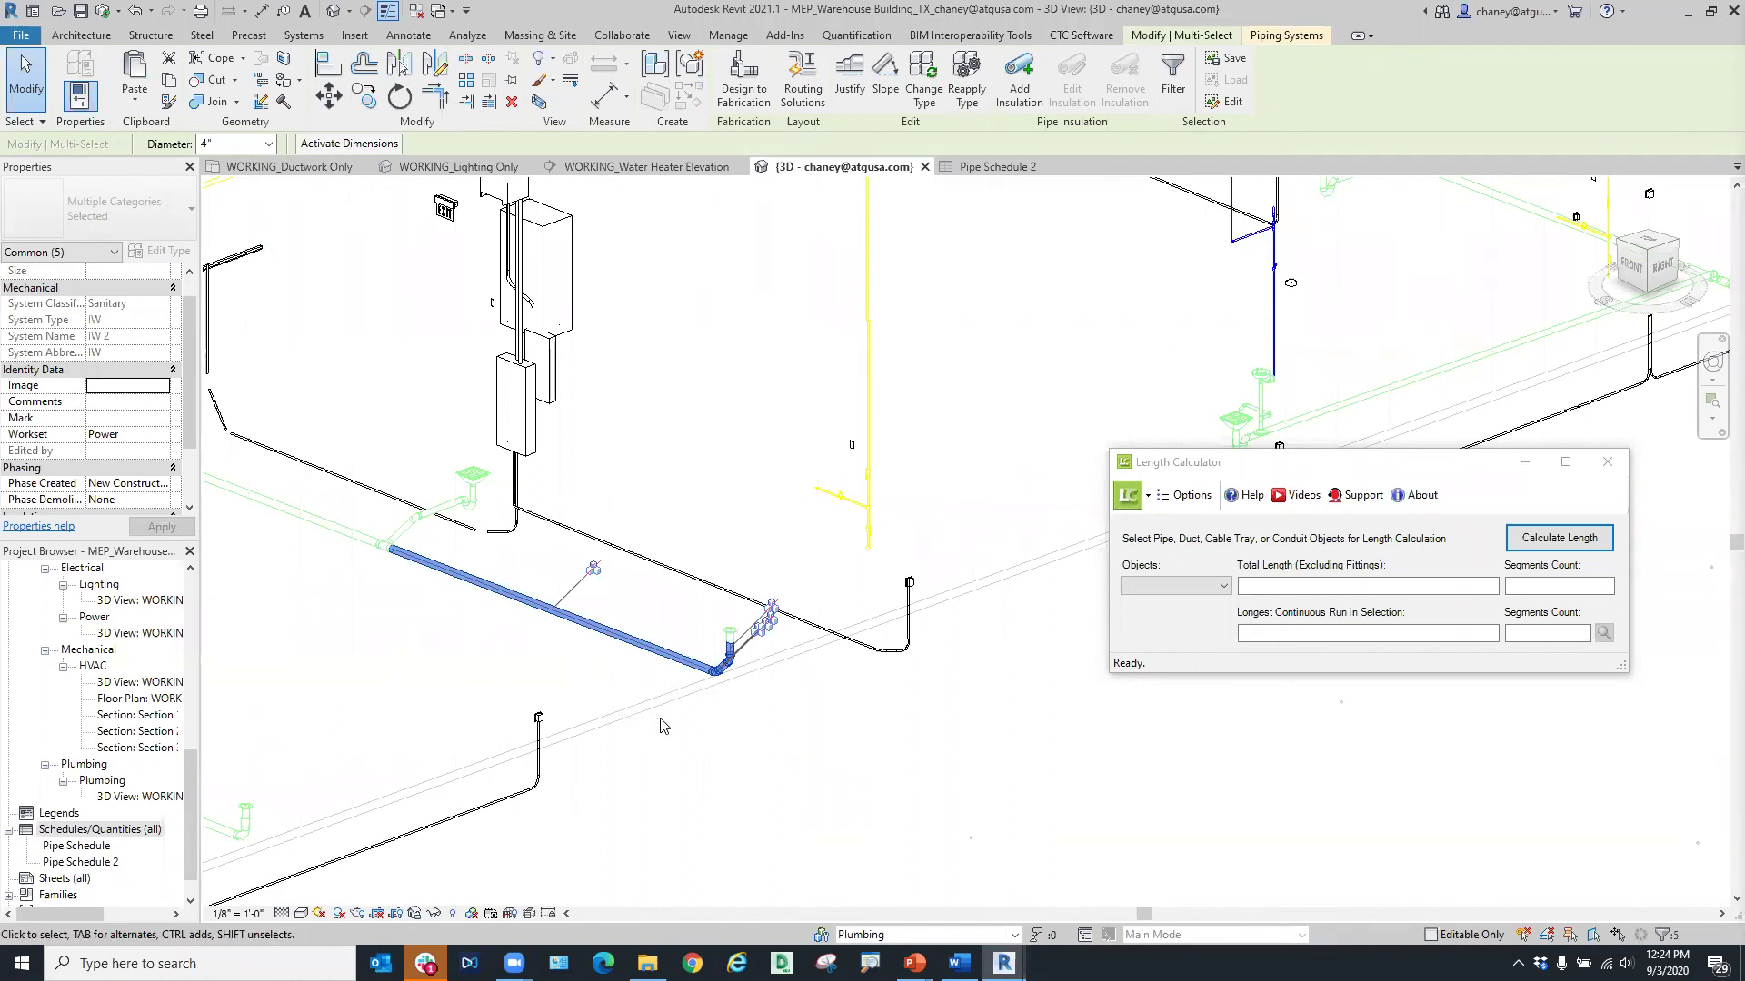
# Calculate the length of the selected pipe run and close the Length Calculator.
pyautogui.click(1583, 542)
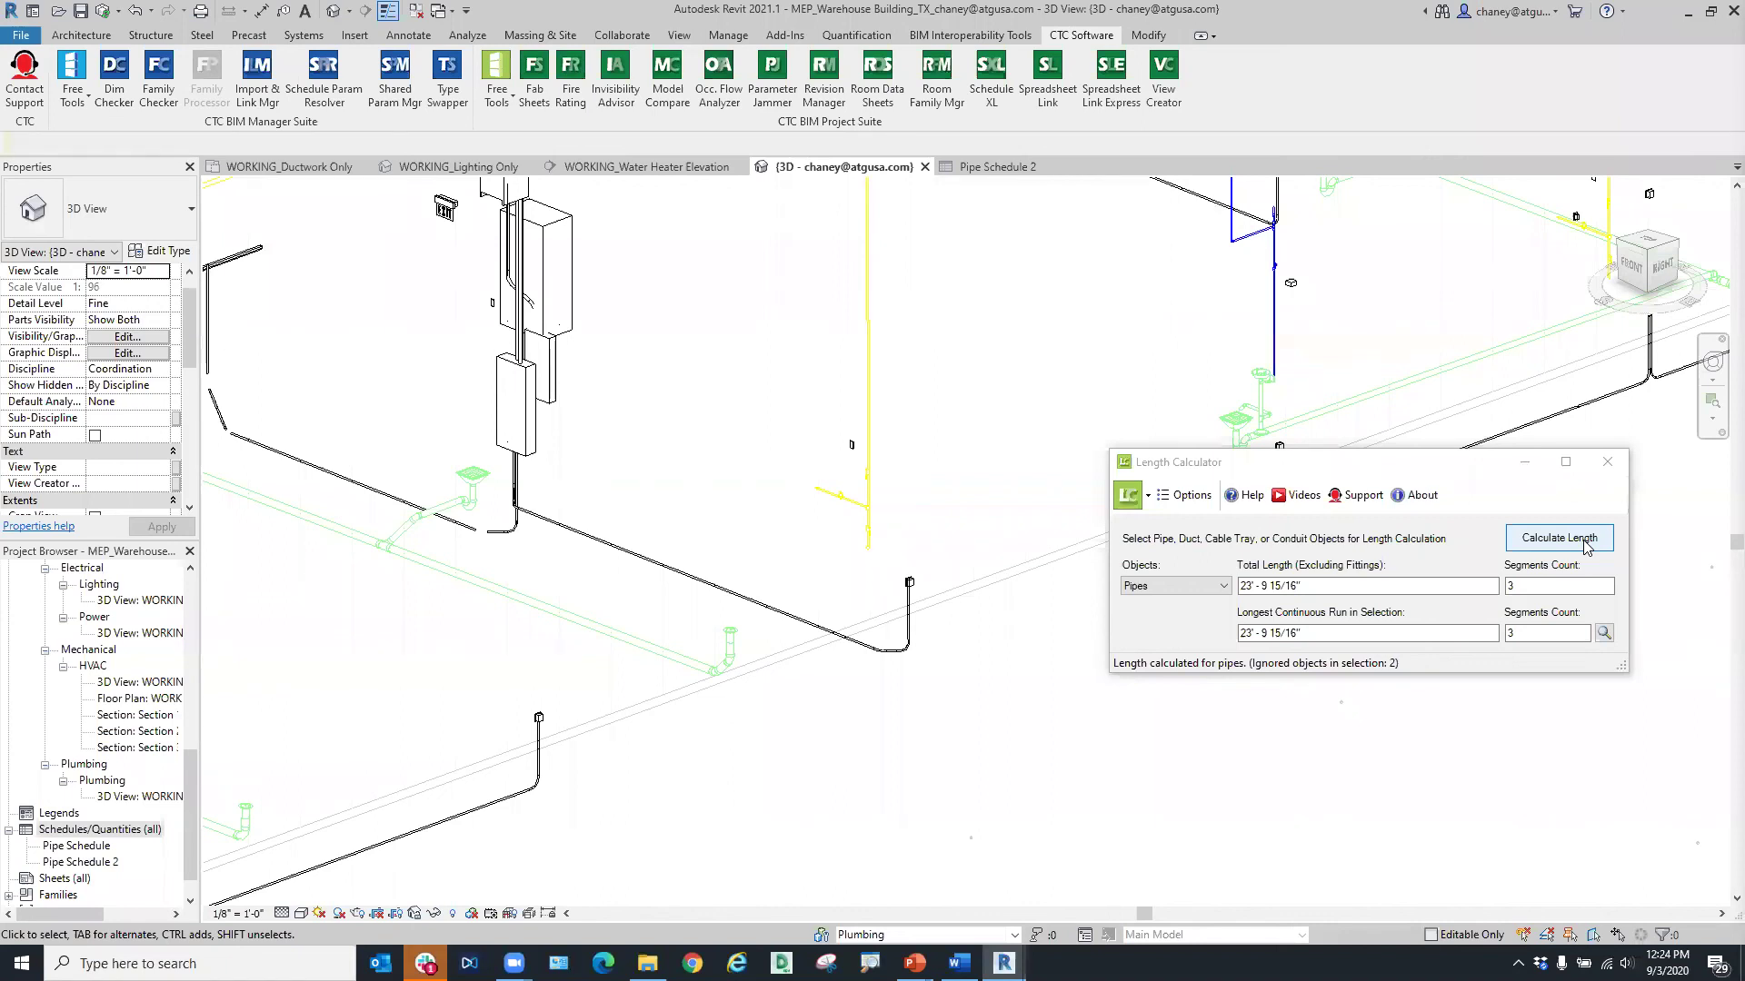
pyautogui.click(1584, 546)
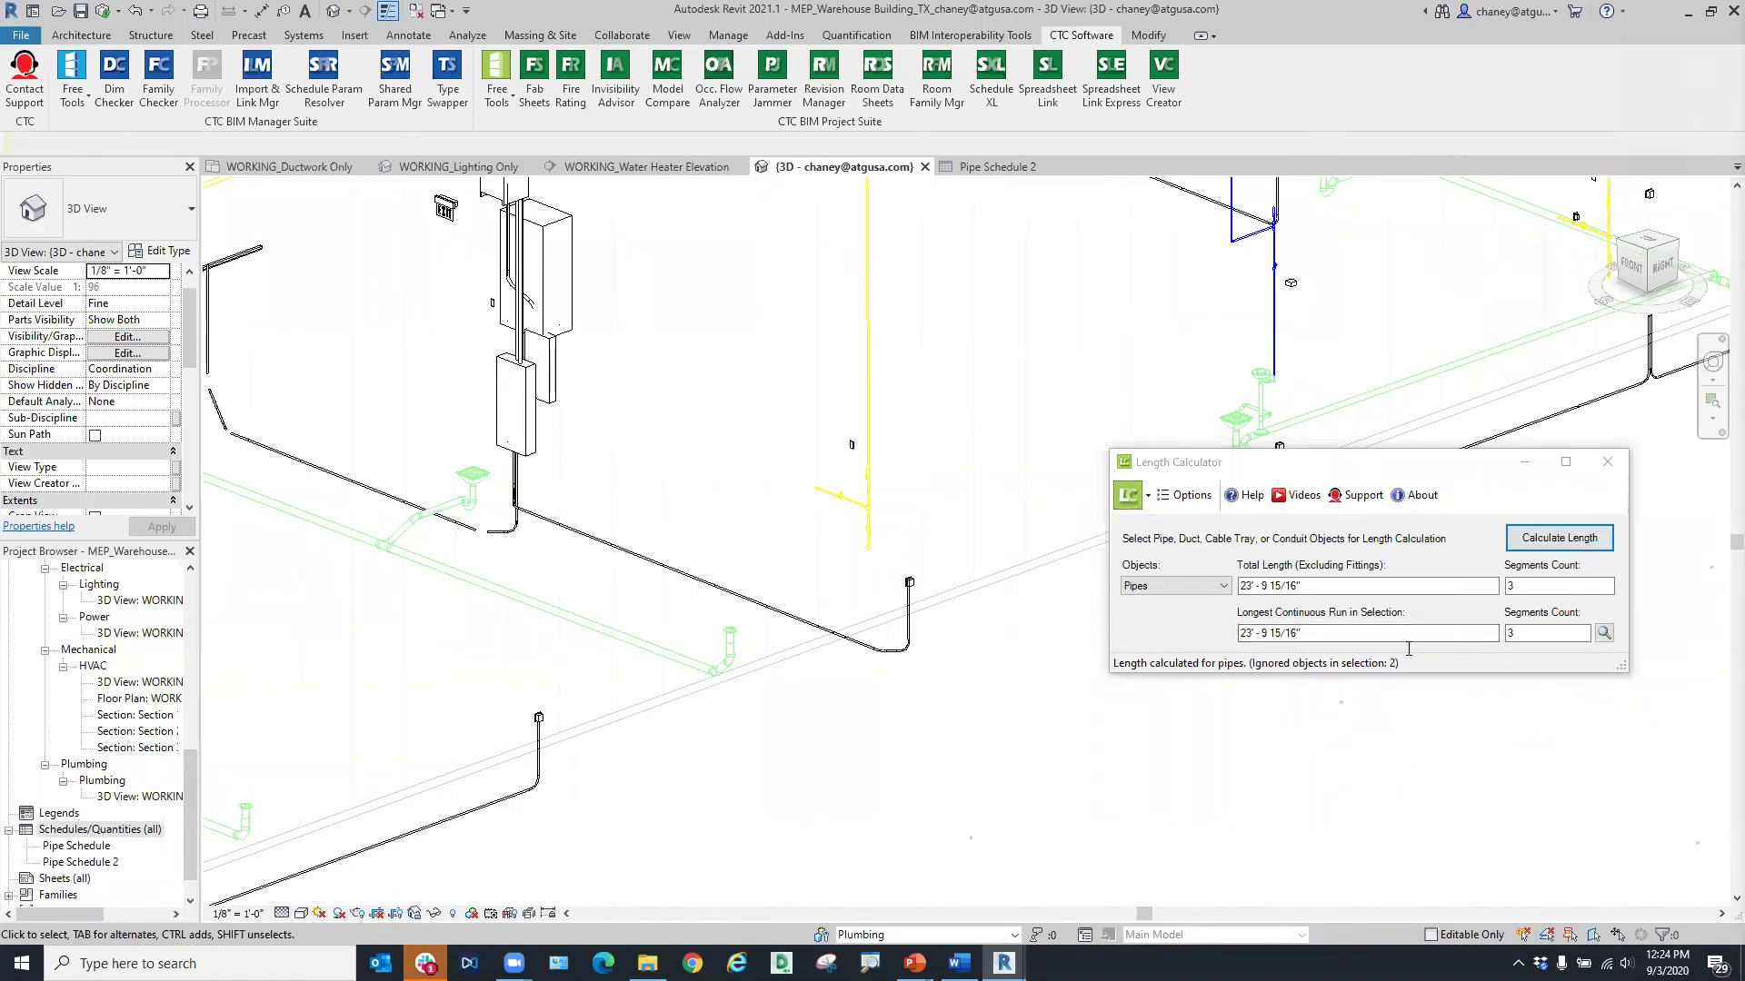
pyautogui.click(1608, 462)
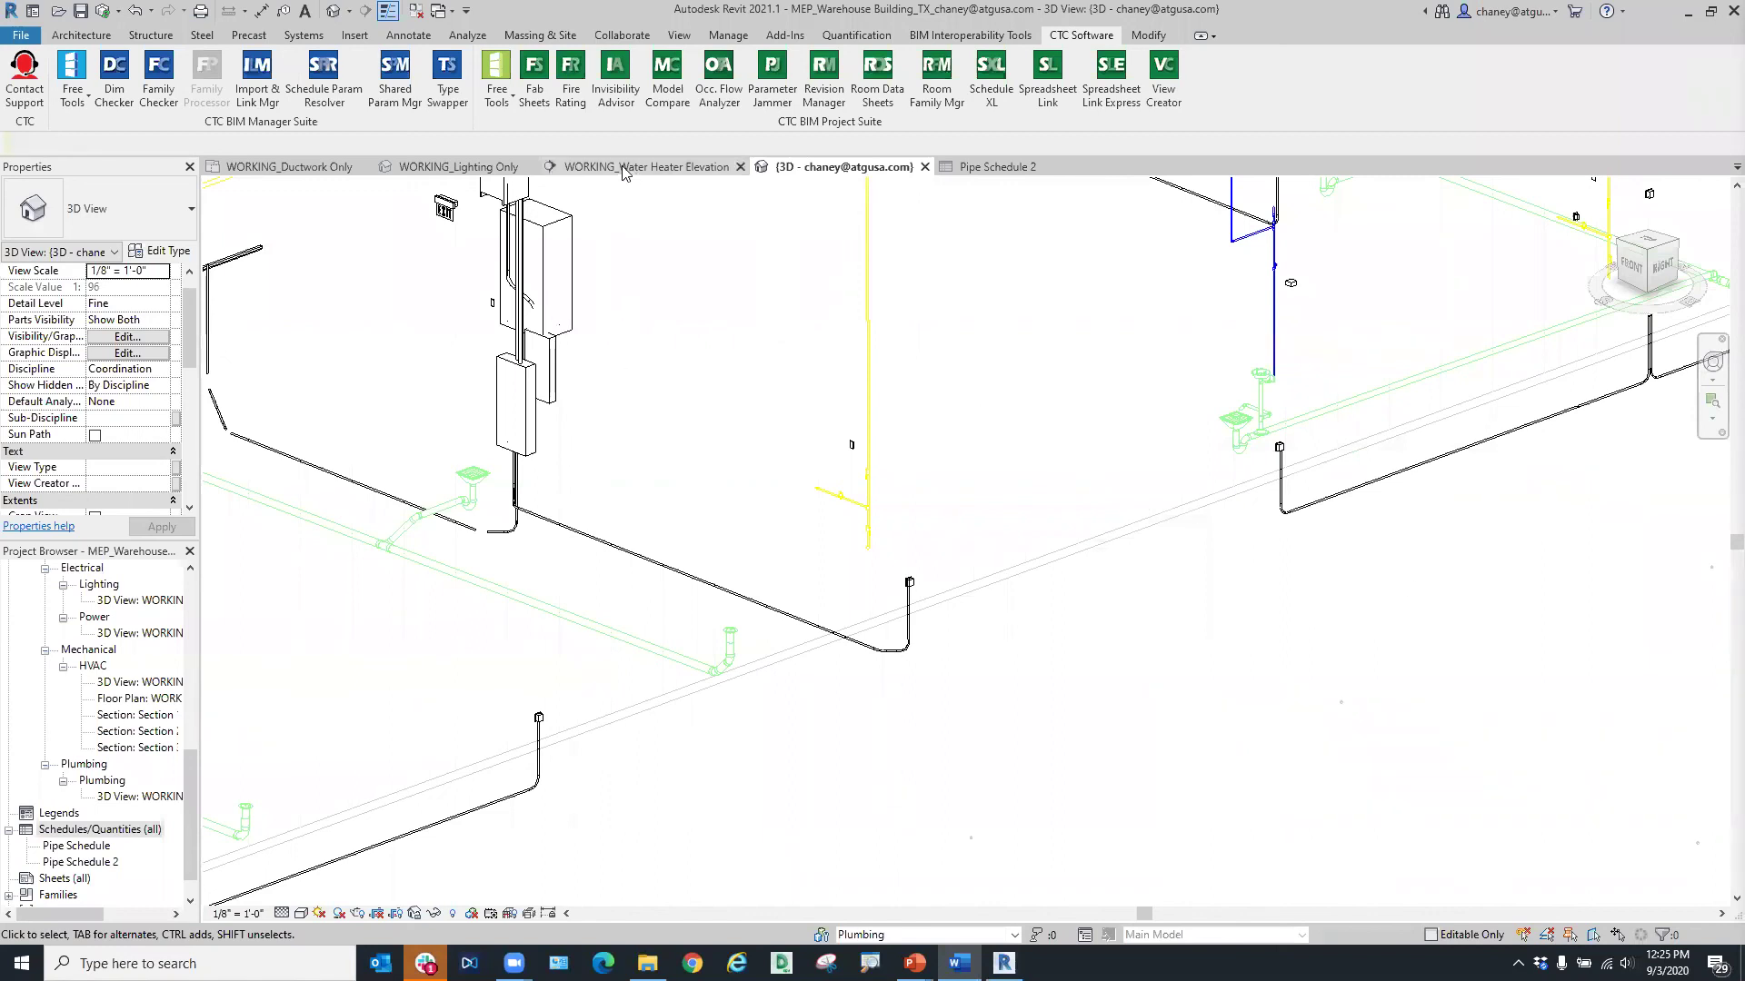
# In the WORKING_Ductwork Only plan, select the 48"x36" horizontal duct, its adjoining vertical branch and the elbow end at the air handler.
pyautogui.click(307, 169)
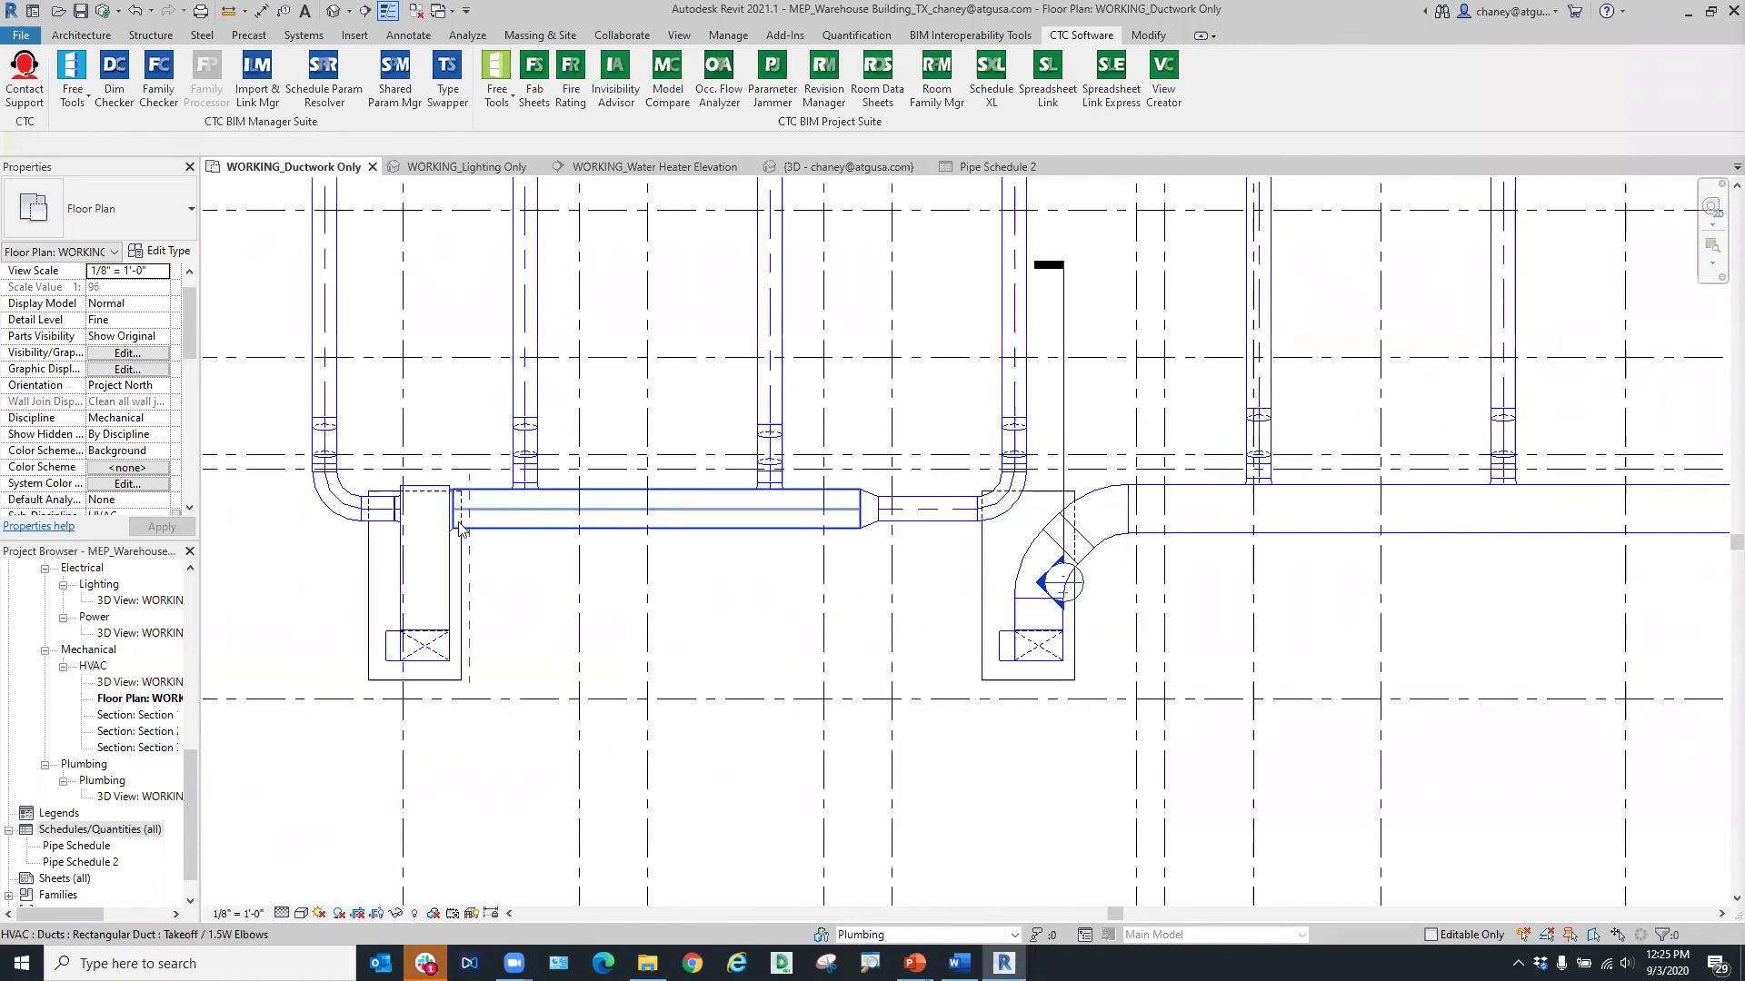
pyautogui.click(823, 525)
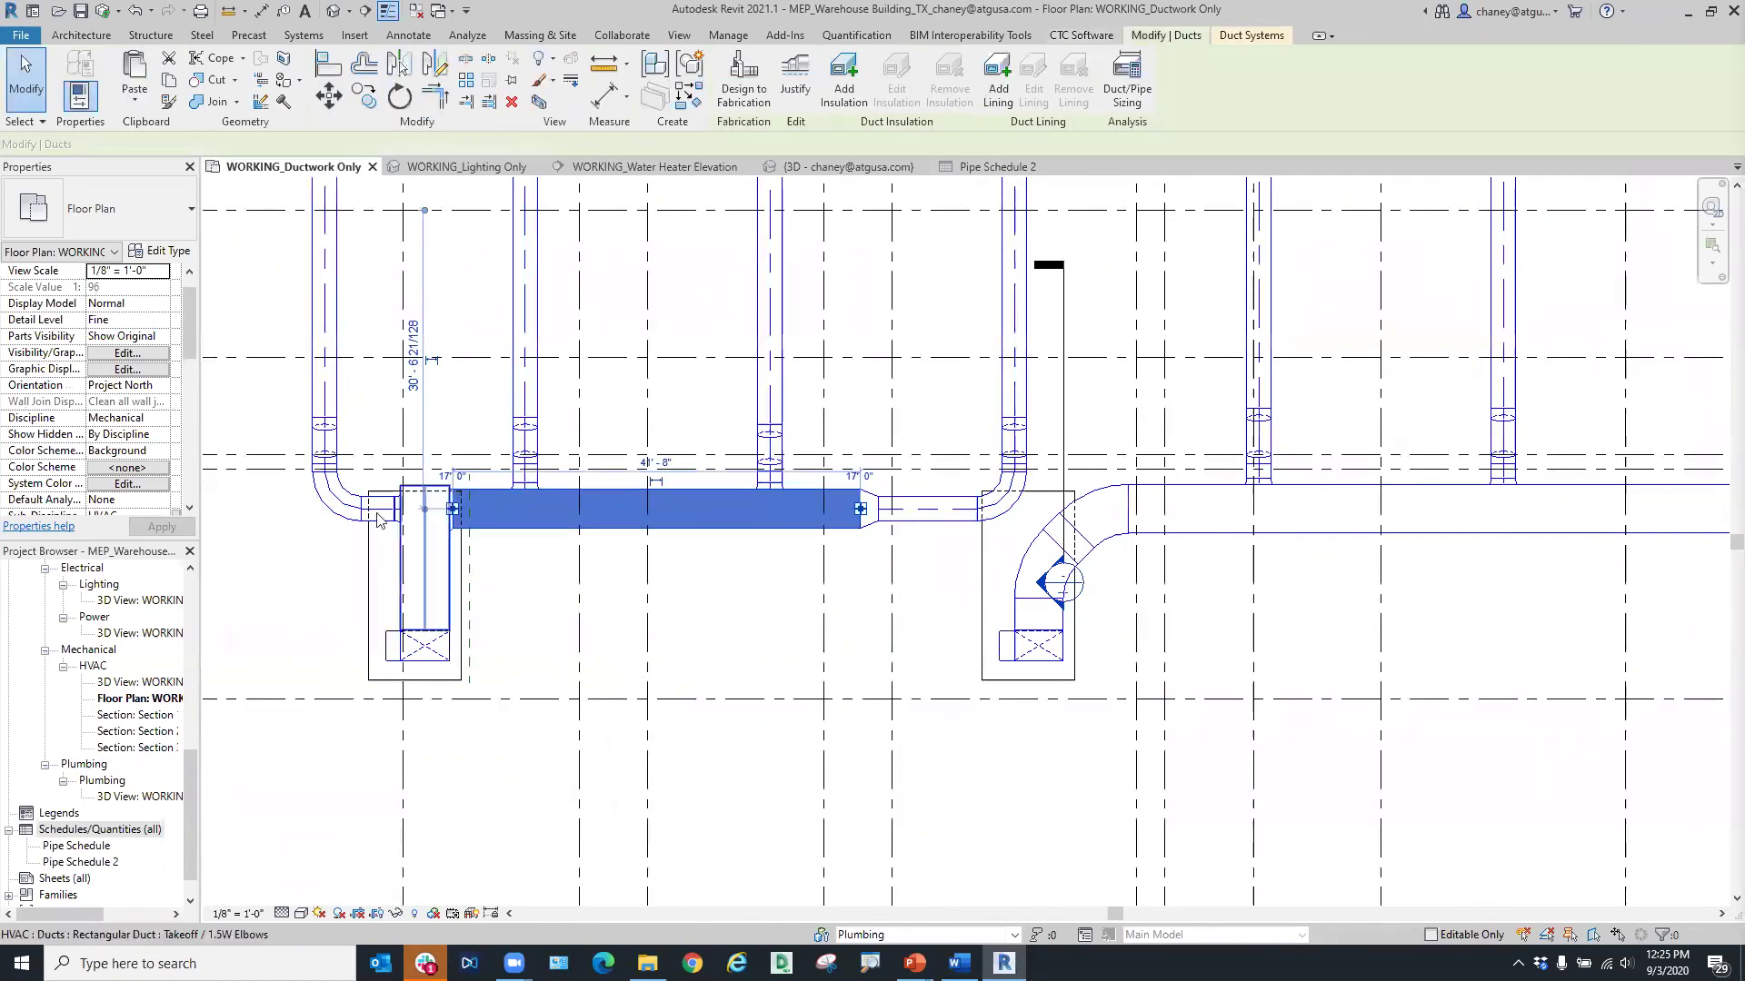
pyautogui.scroll(3, 400, 509)
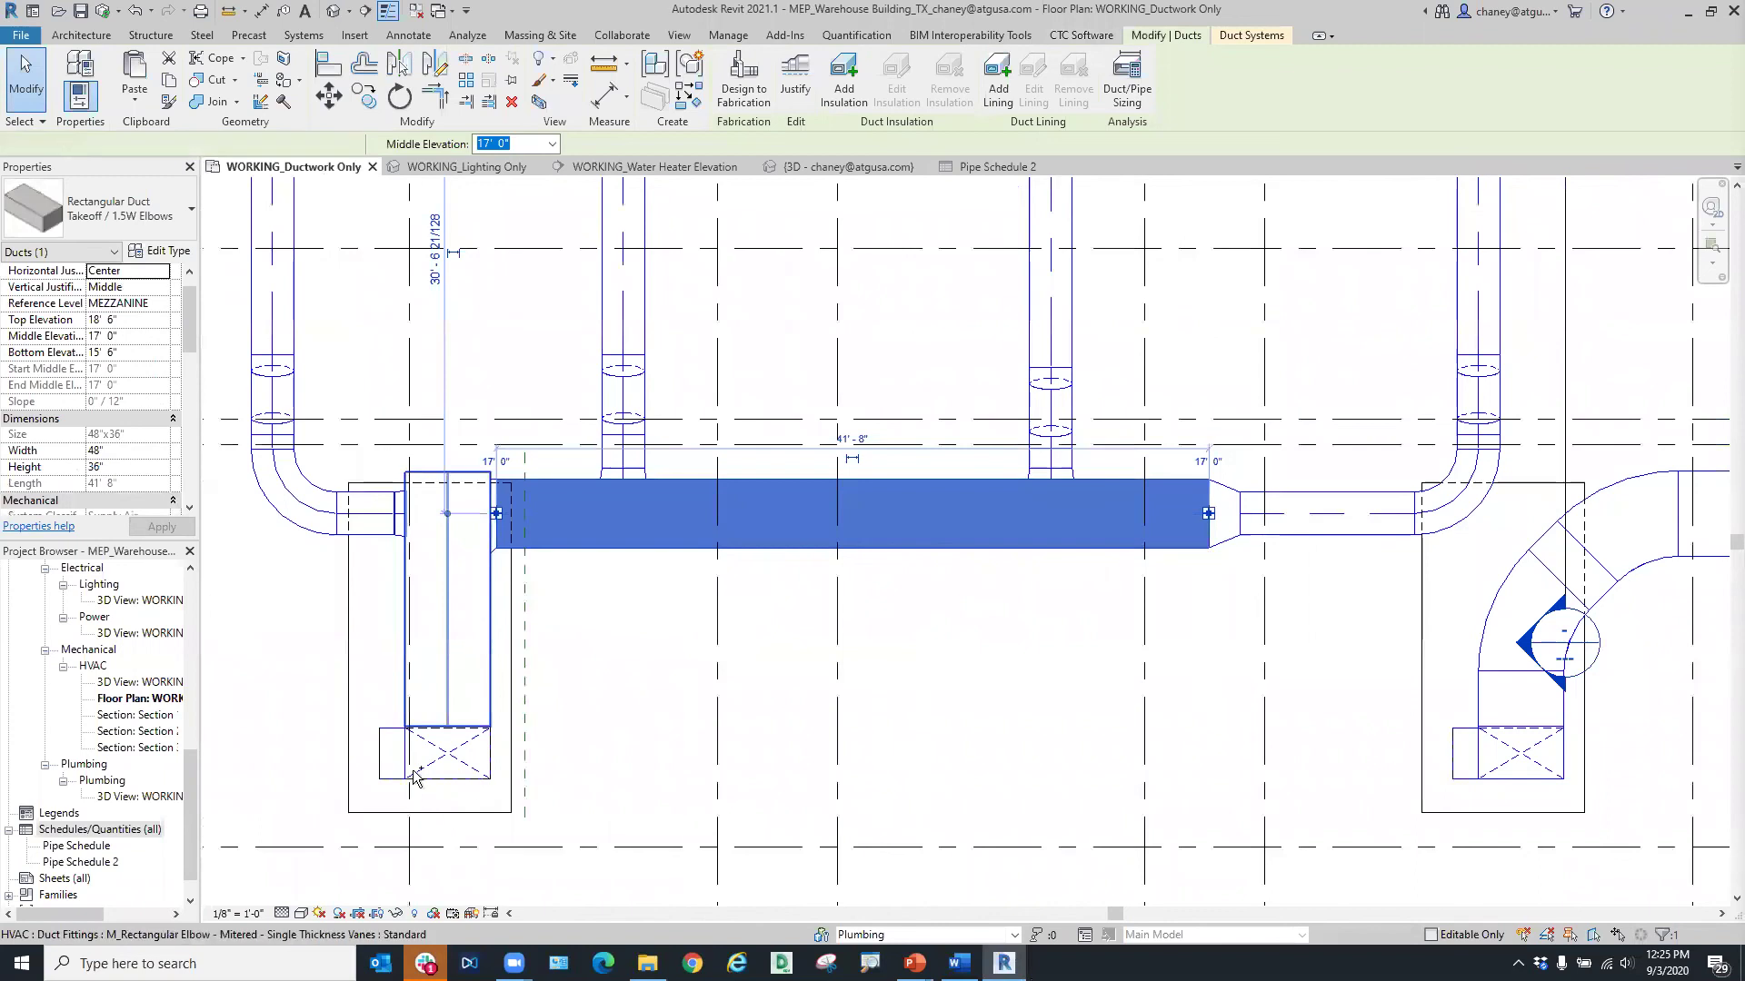
pyautogui.keyDown('ctrl'); pyautogui.click(488, 589); pyautogui.keyUp('ctrl')
pyautogui.keyDown('ctrl'); pyautogui.moveTo(289, 660); pyautogui.dragTo(576, 837); pyautogui.keyUp('ctrl')
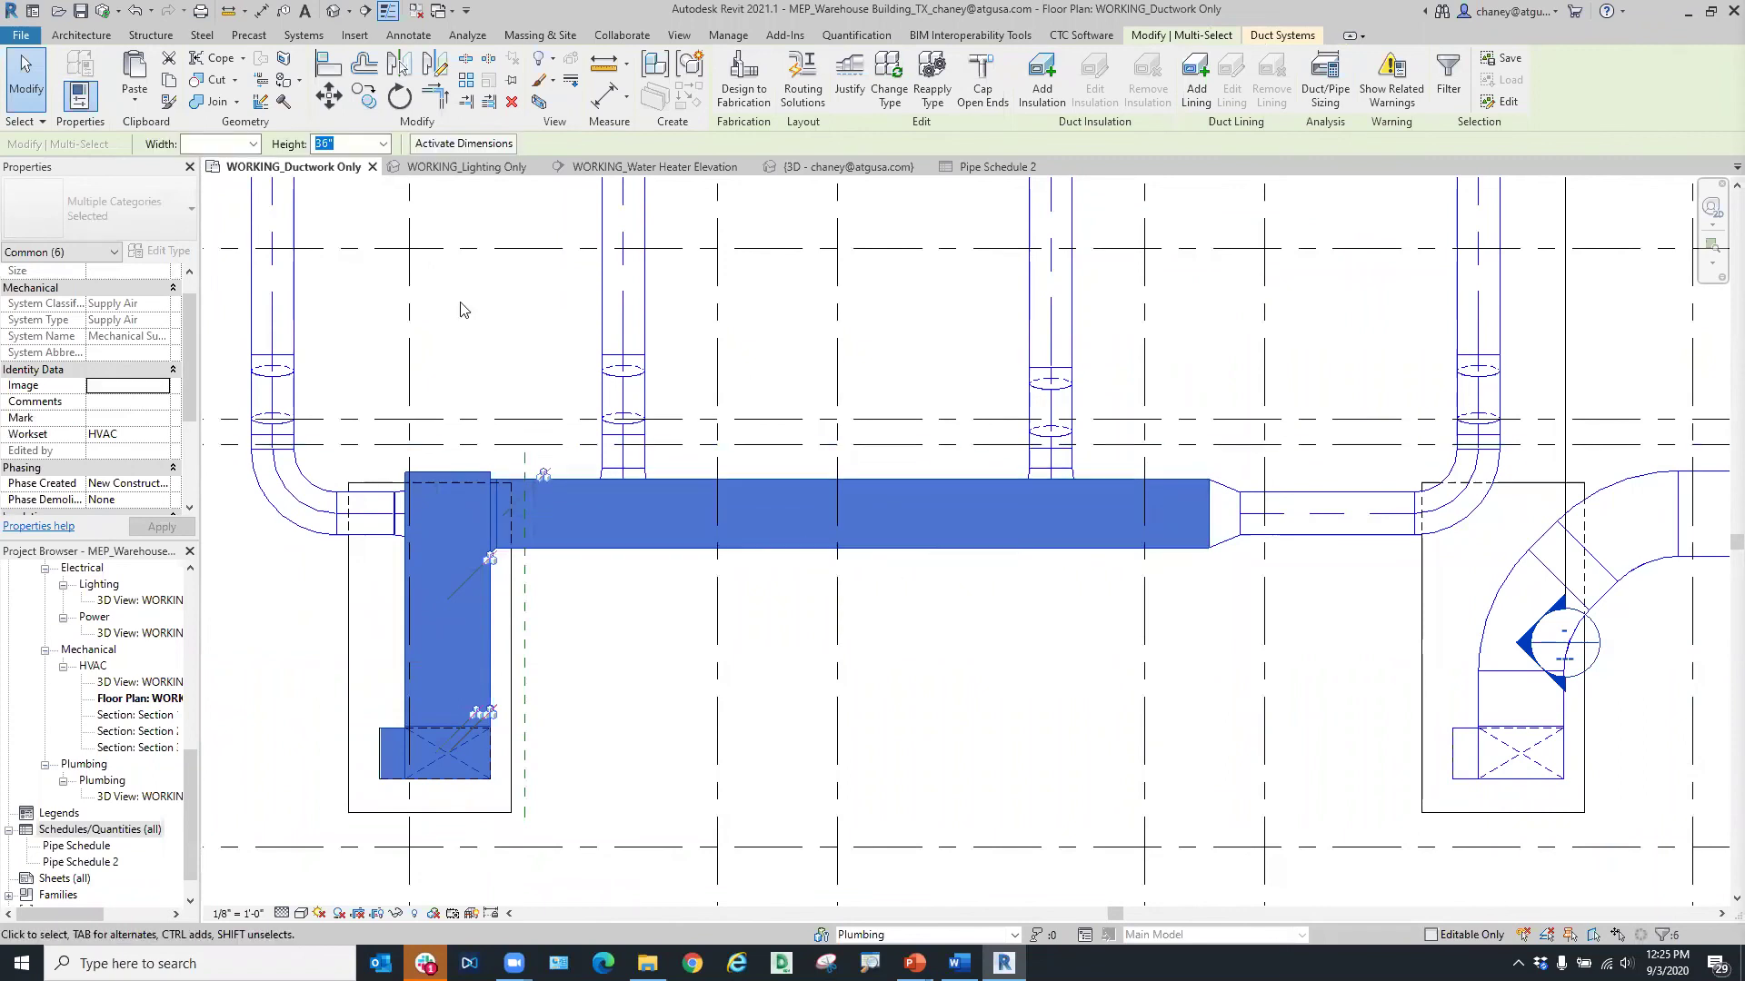
# Reopen the Length Calculator and calculate the length of the selected ductwork.
pyautogui.click(1081, 34)
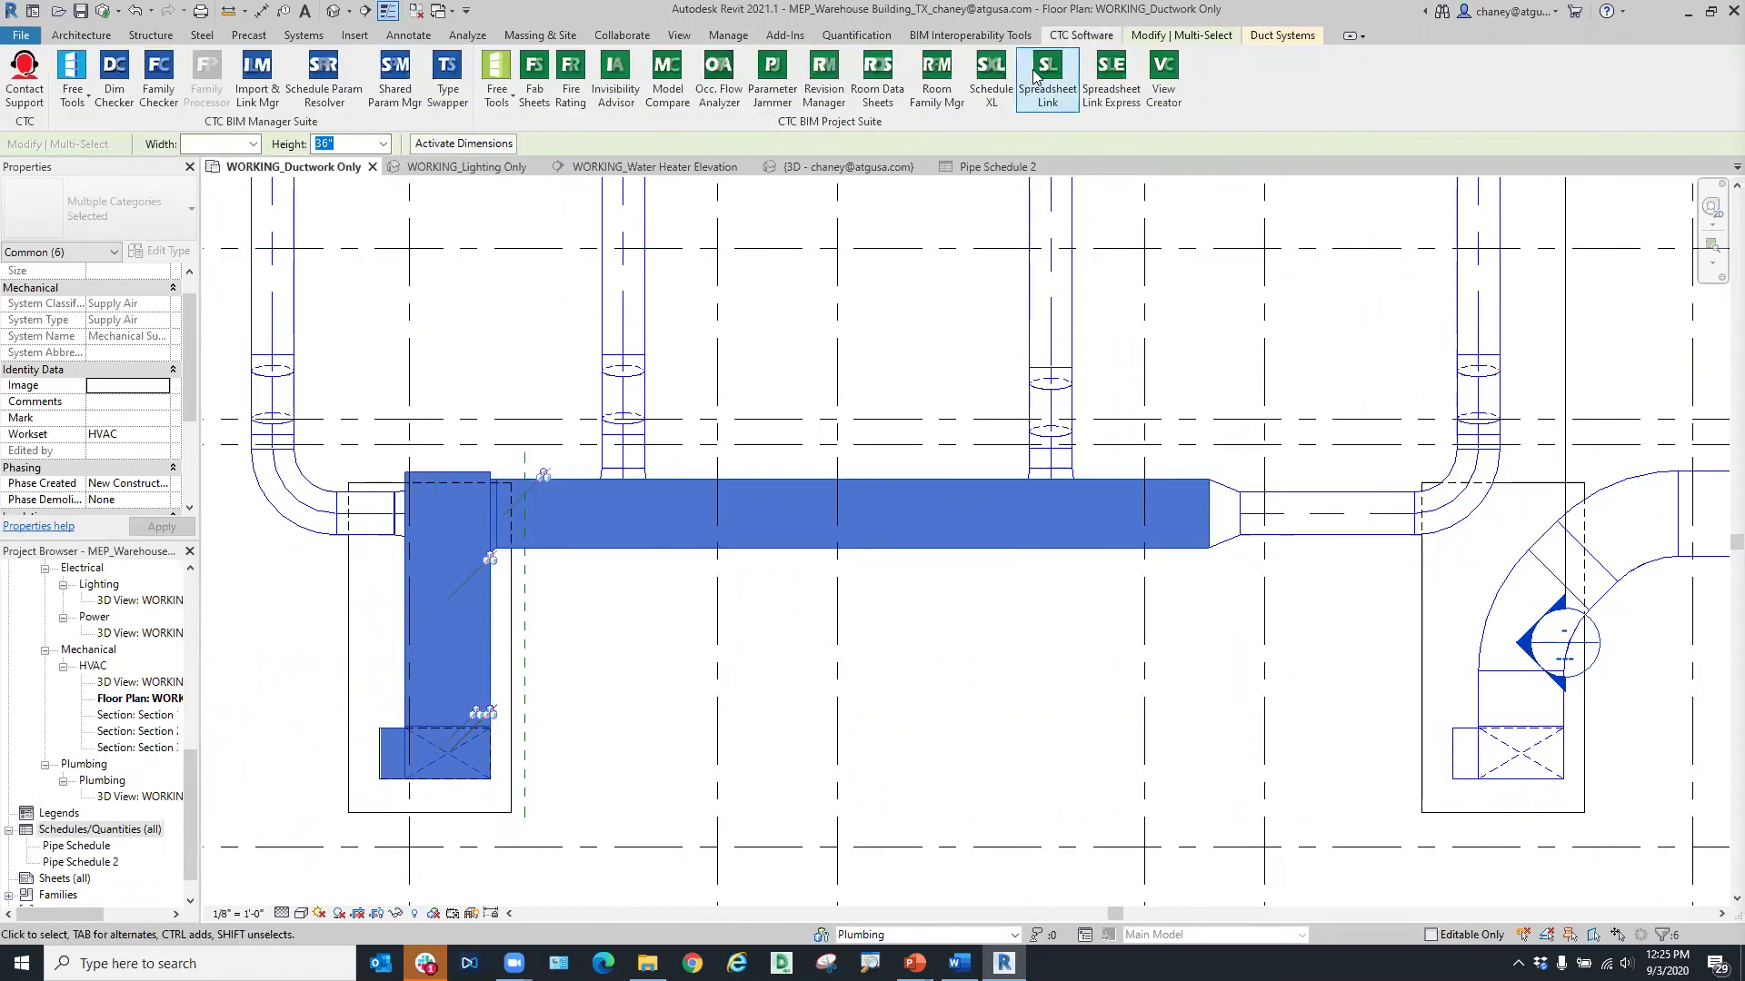
pyautogui.click(497, 109)
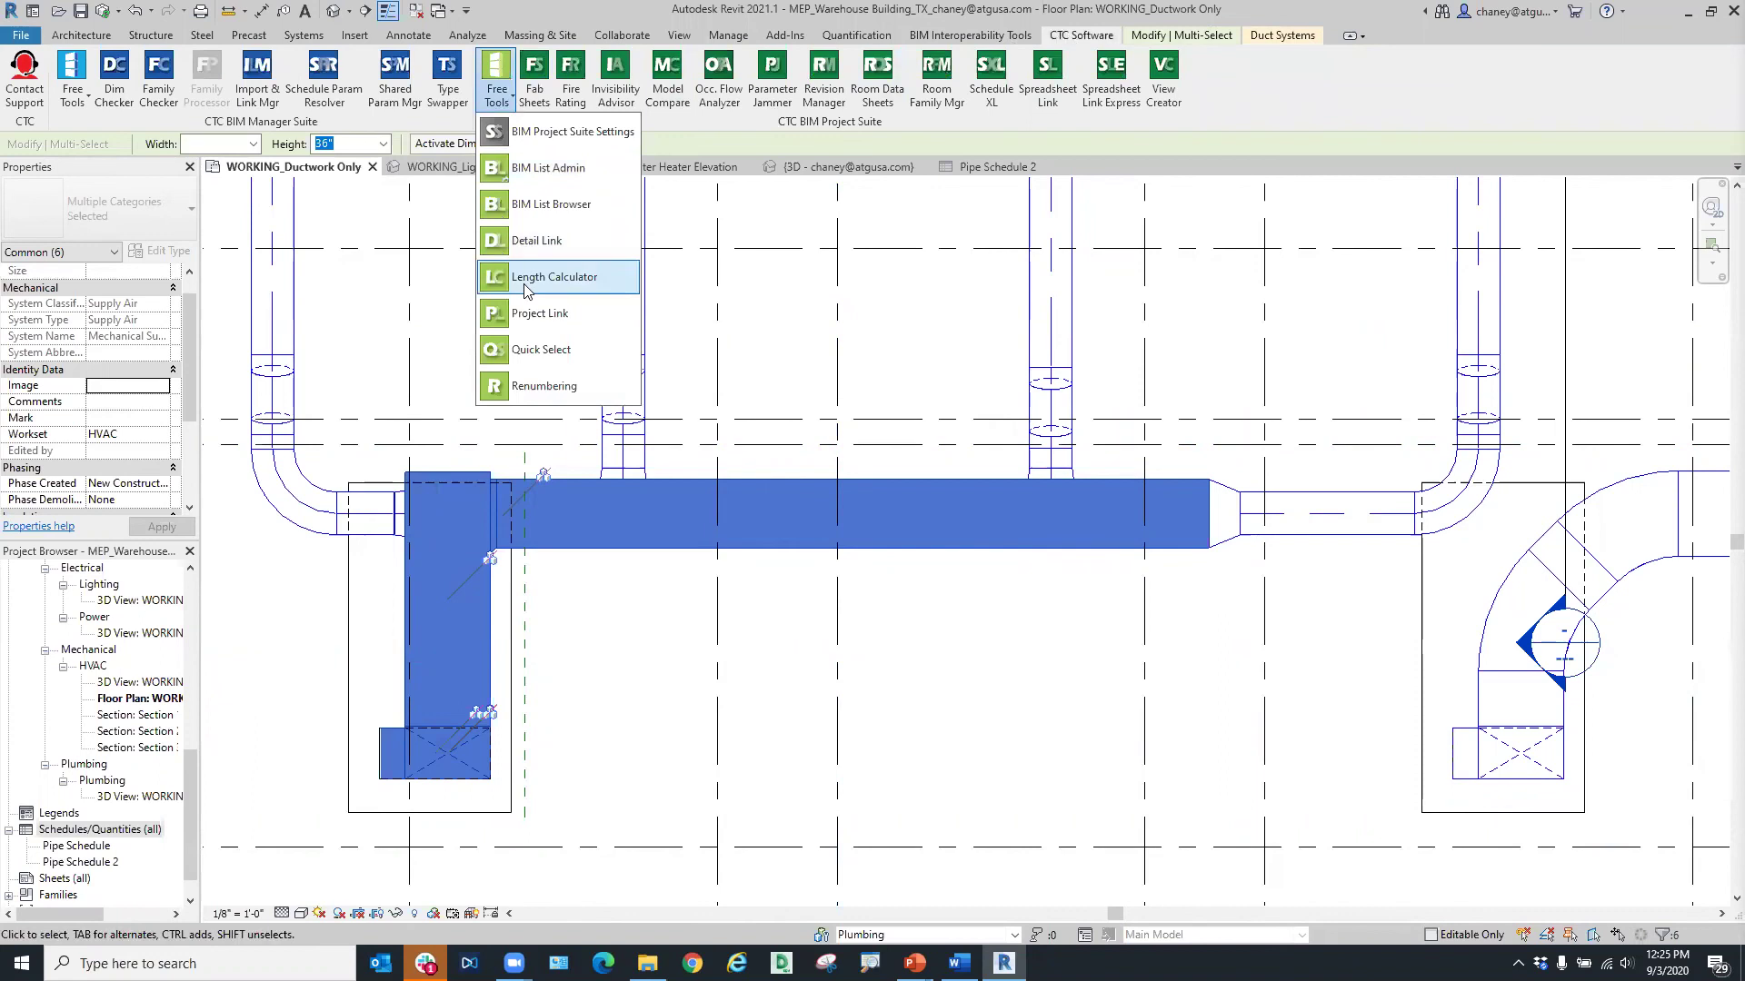
pyautogui.click(563, 277)
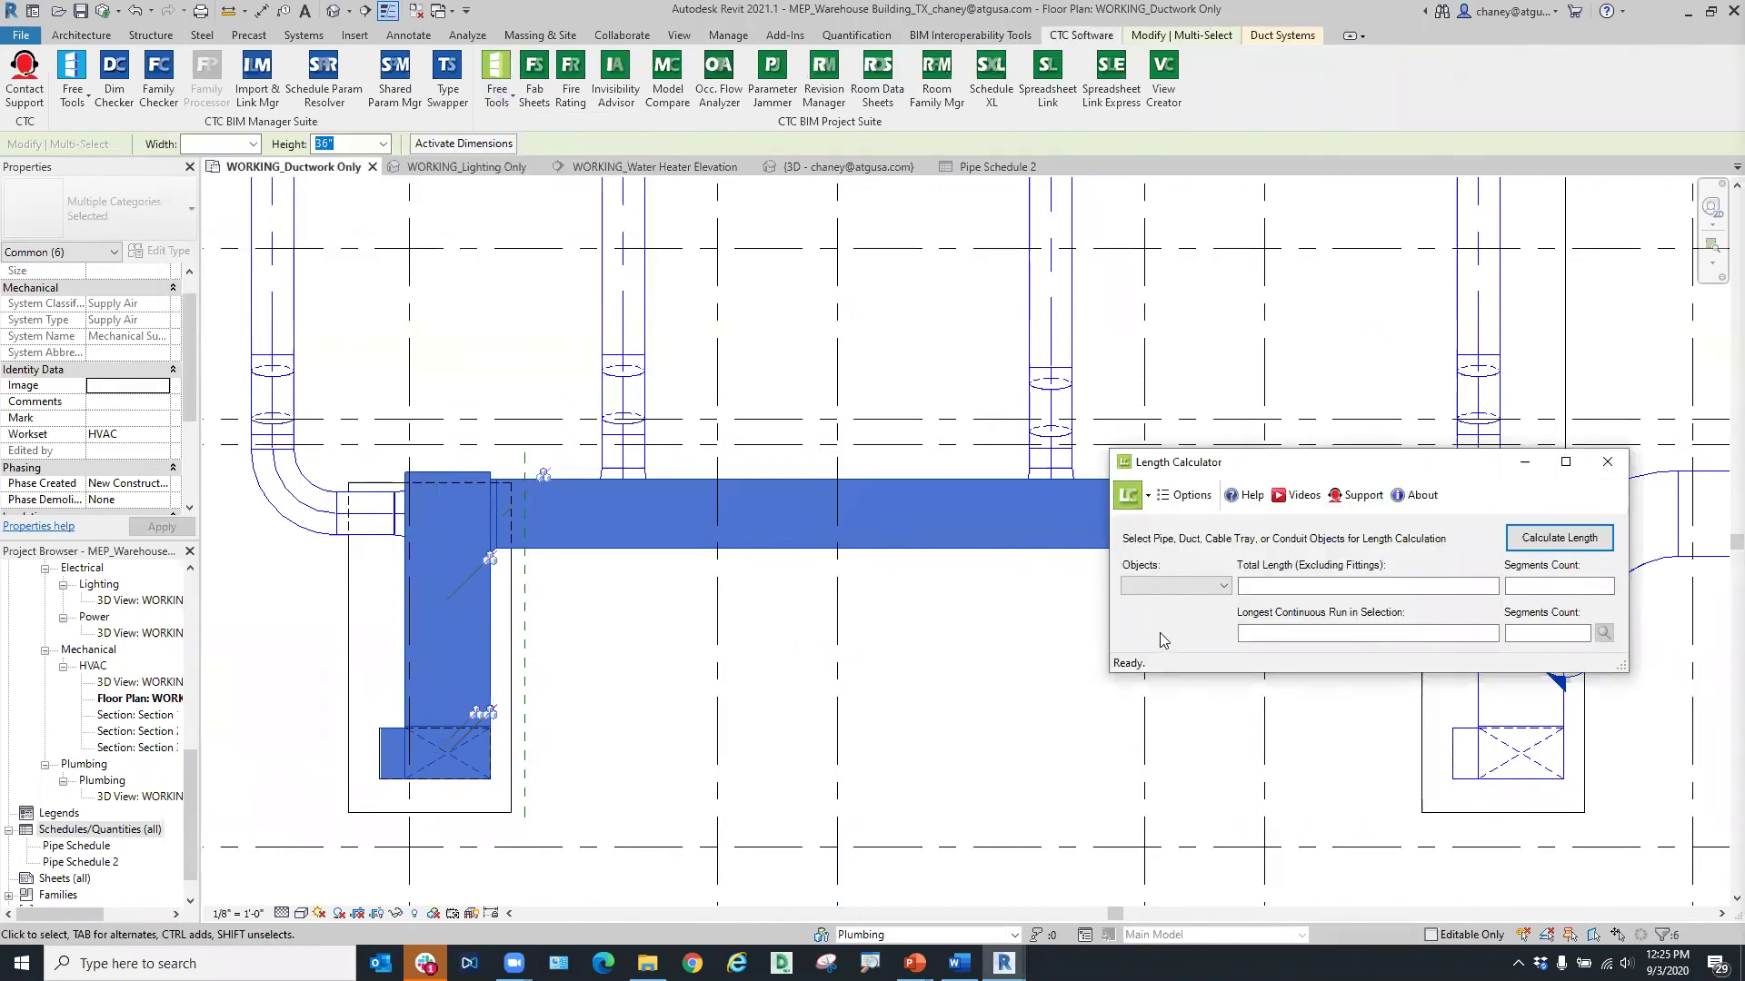
pyautogui.click(1559, 538)
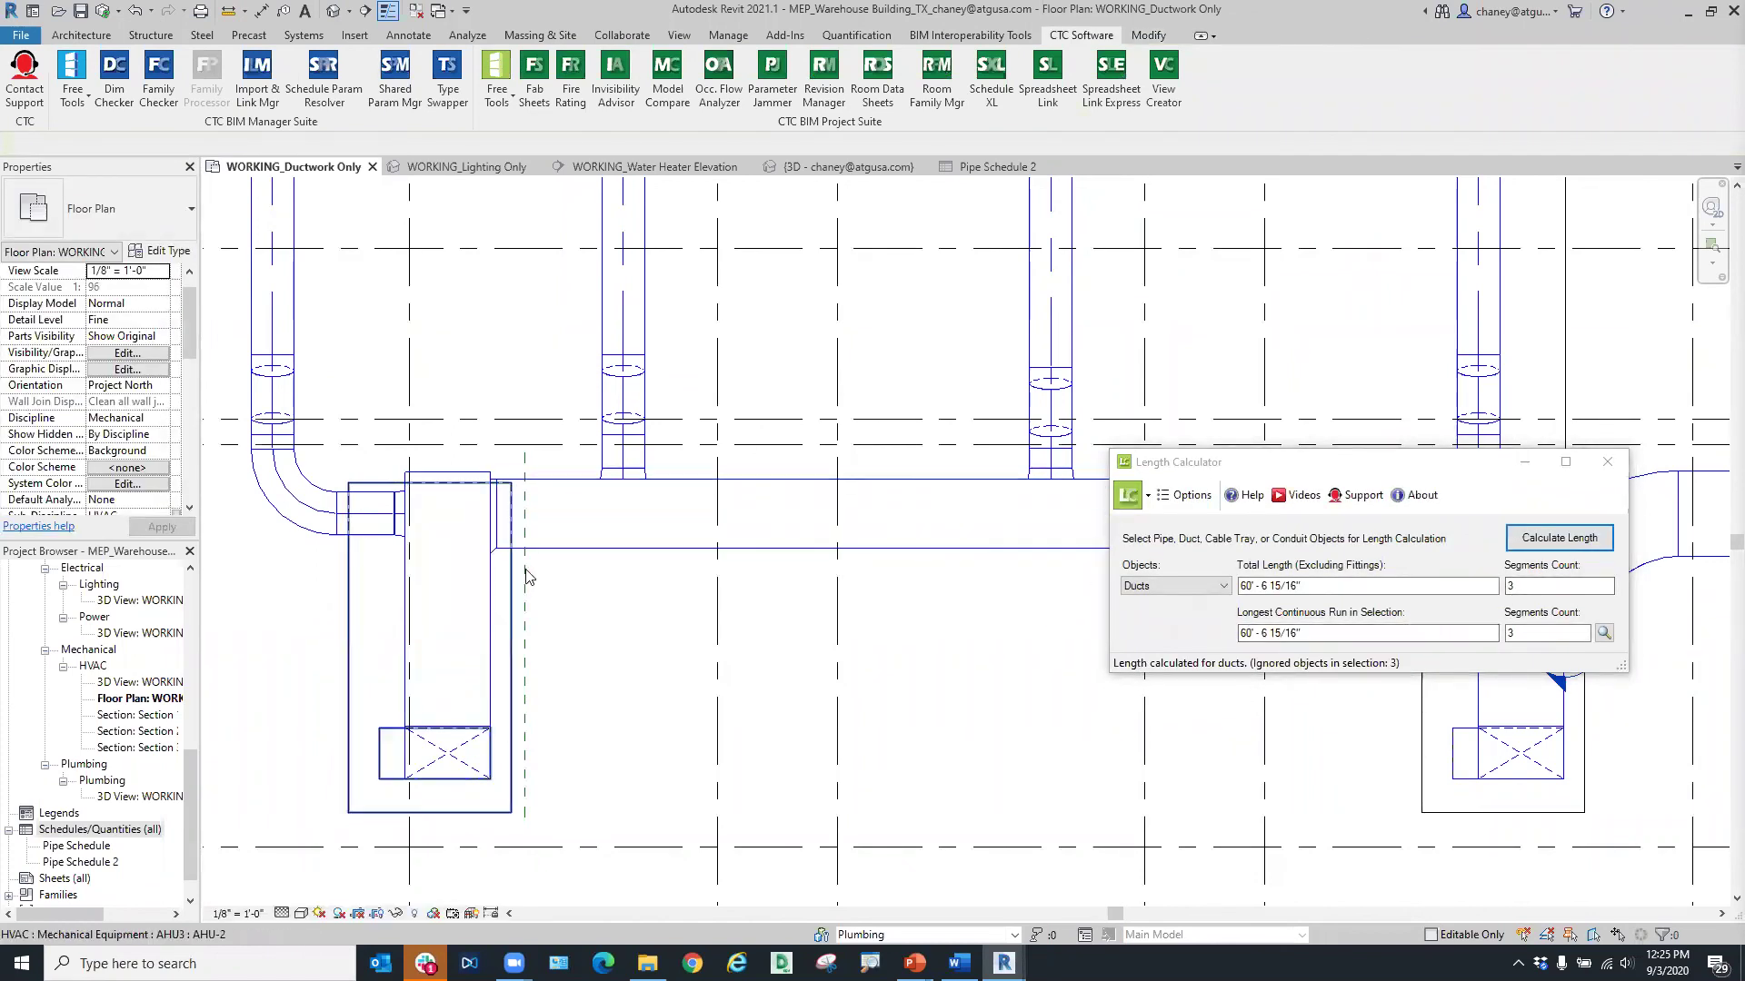
# Select only the horizontal main duct and its adjoining branch duct and recalculate their combined length.
pyautogui.click(537, 545)
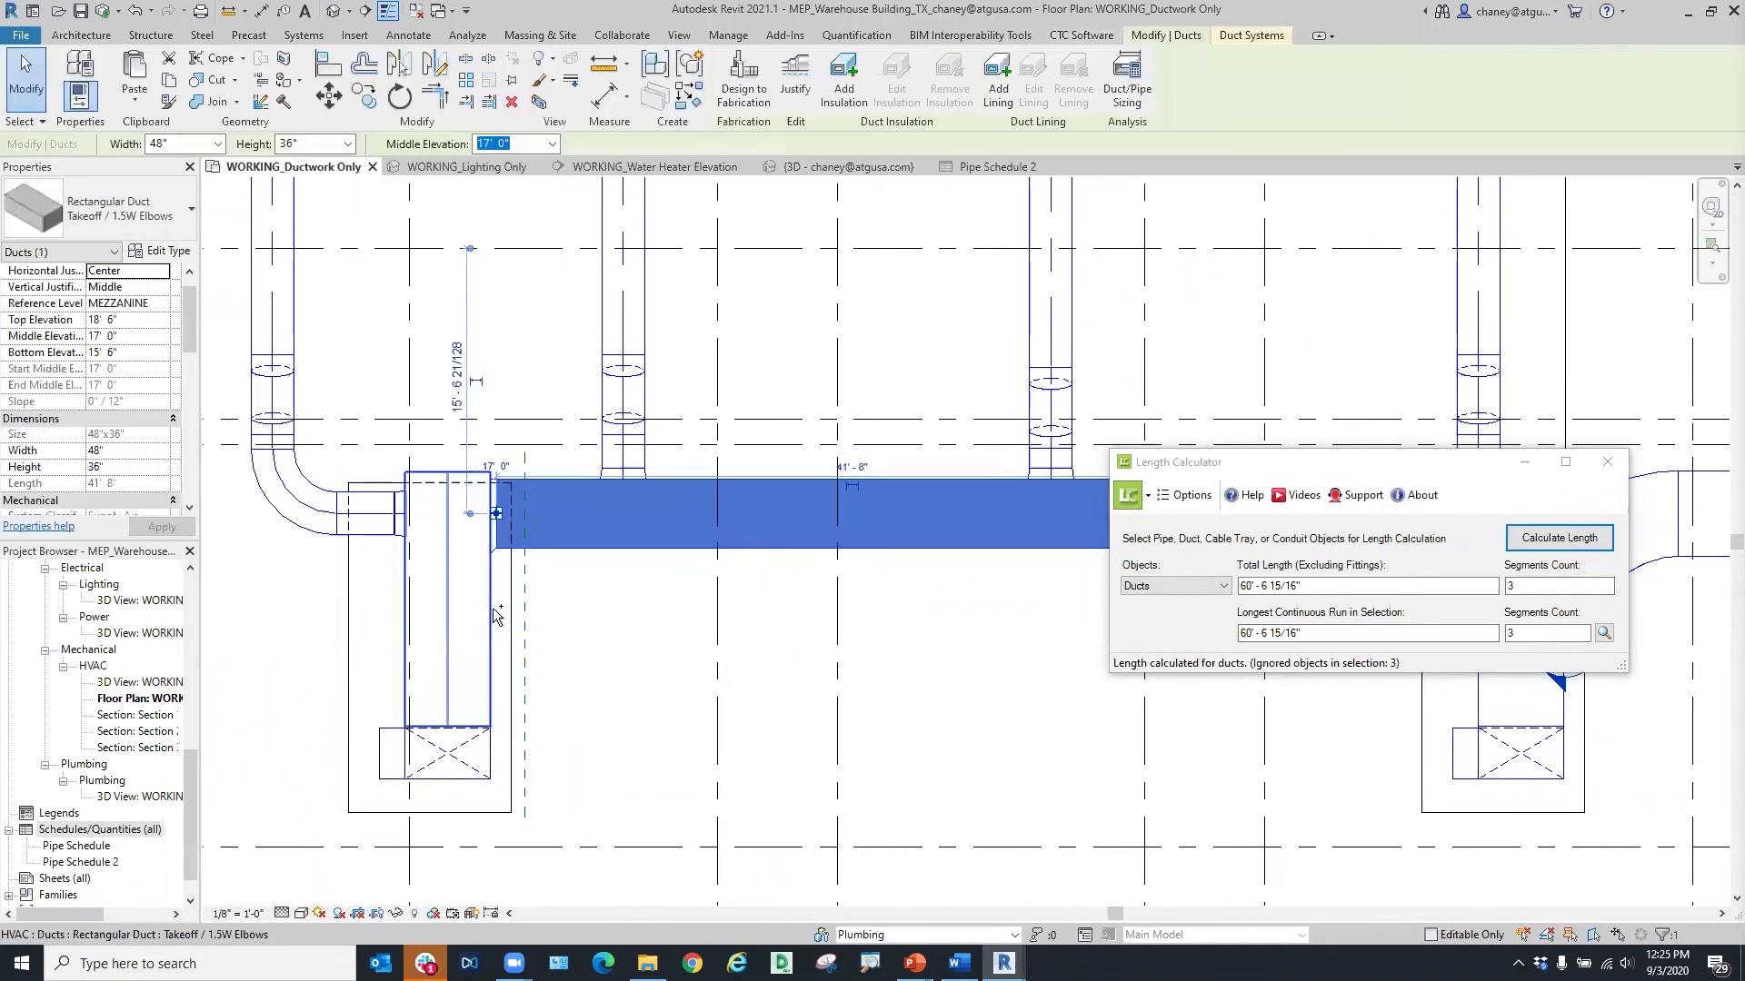
pyautogui.keyDown('ctrl'); pyautogui.click(494, 615); pyautogui.keyUp('ctrl')
pyautogui.click(1586, 545)
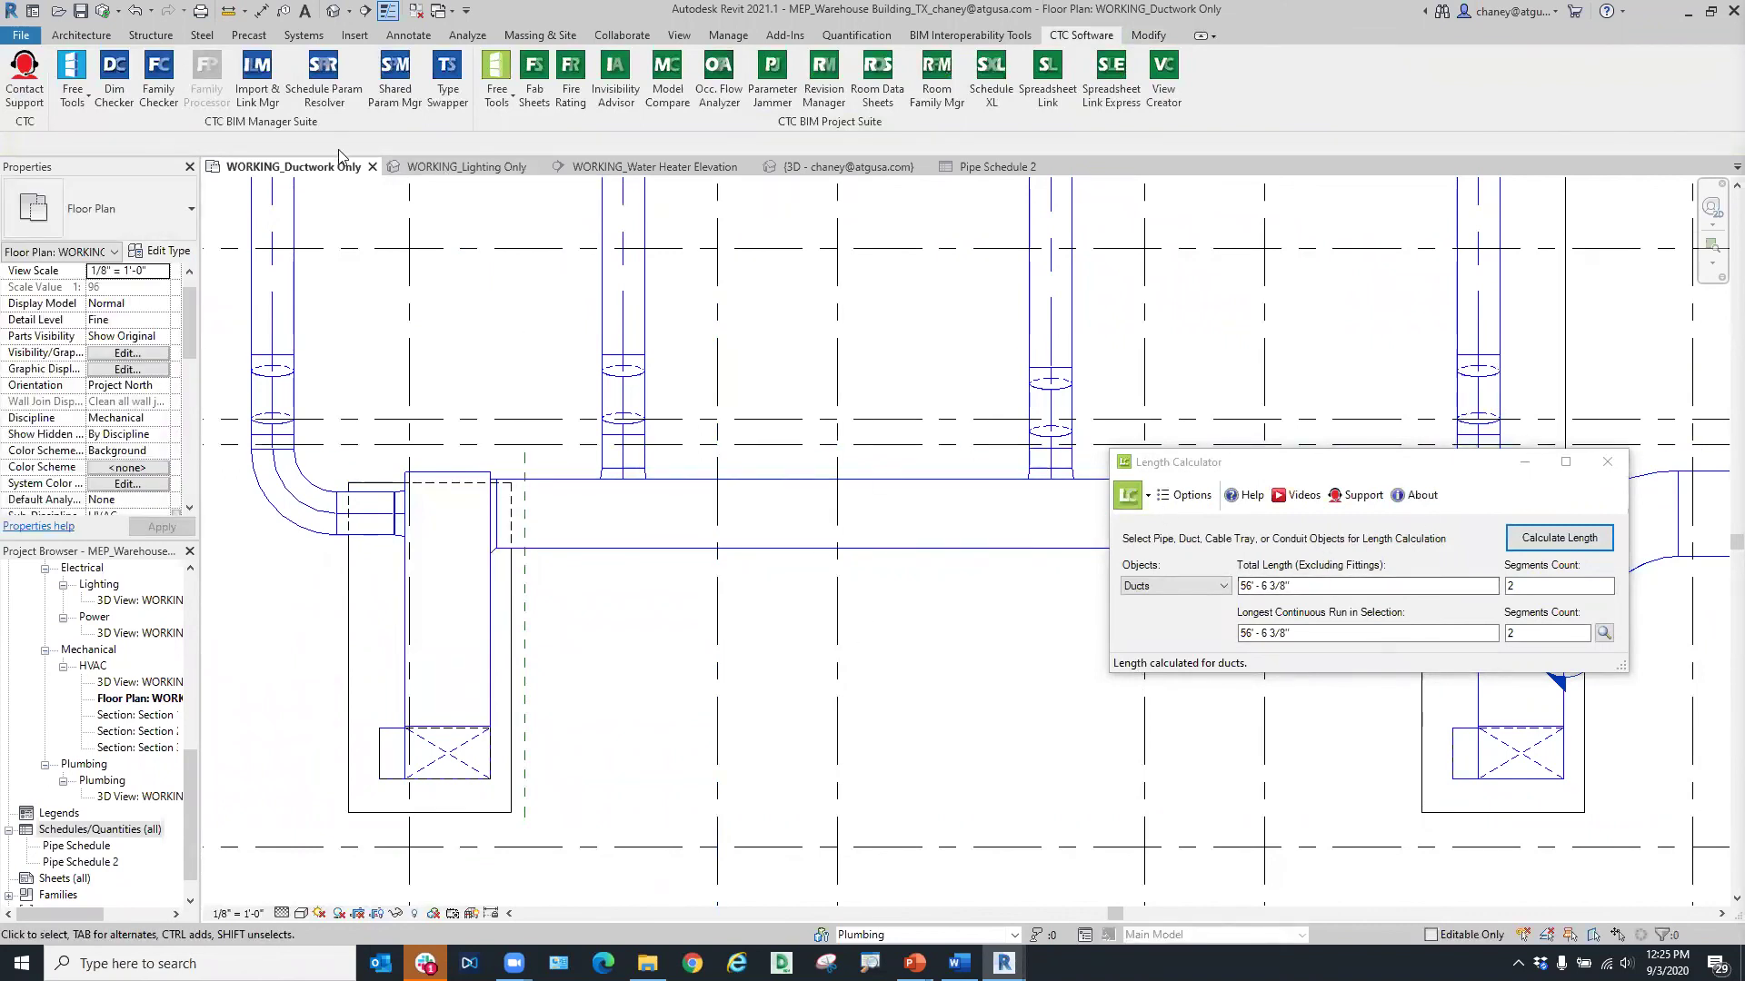
# In the WORKING_Lighting Only 3D view, select the six EMT conduit segments that link one group of light fixtures.
pyautogui.click(463, 167)
pyautogui.moveTo(770, 459); pyautogui.dragTo(696, 427, button='middle')
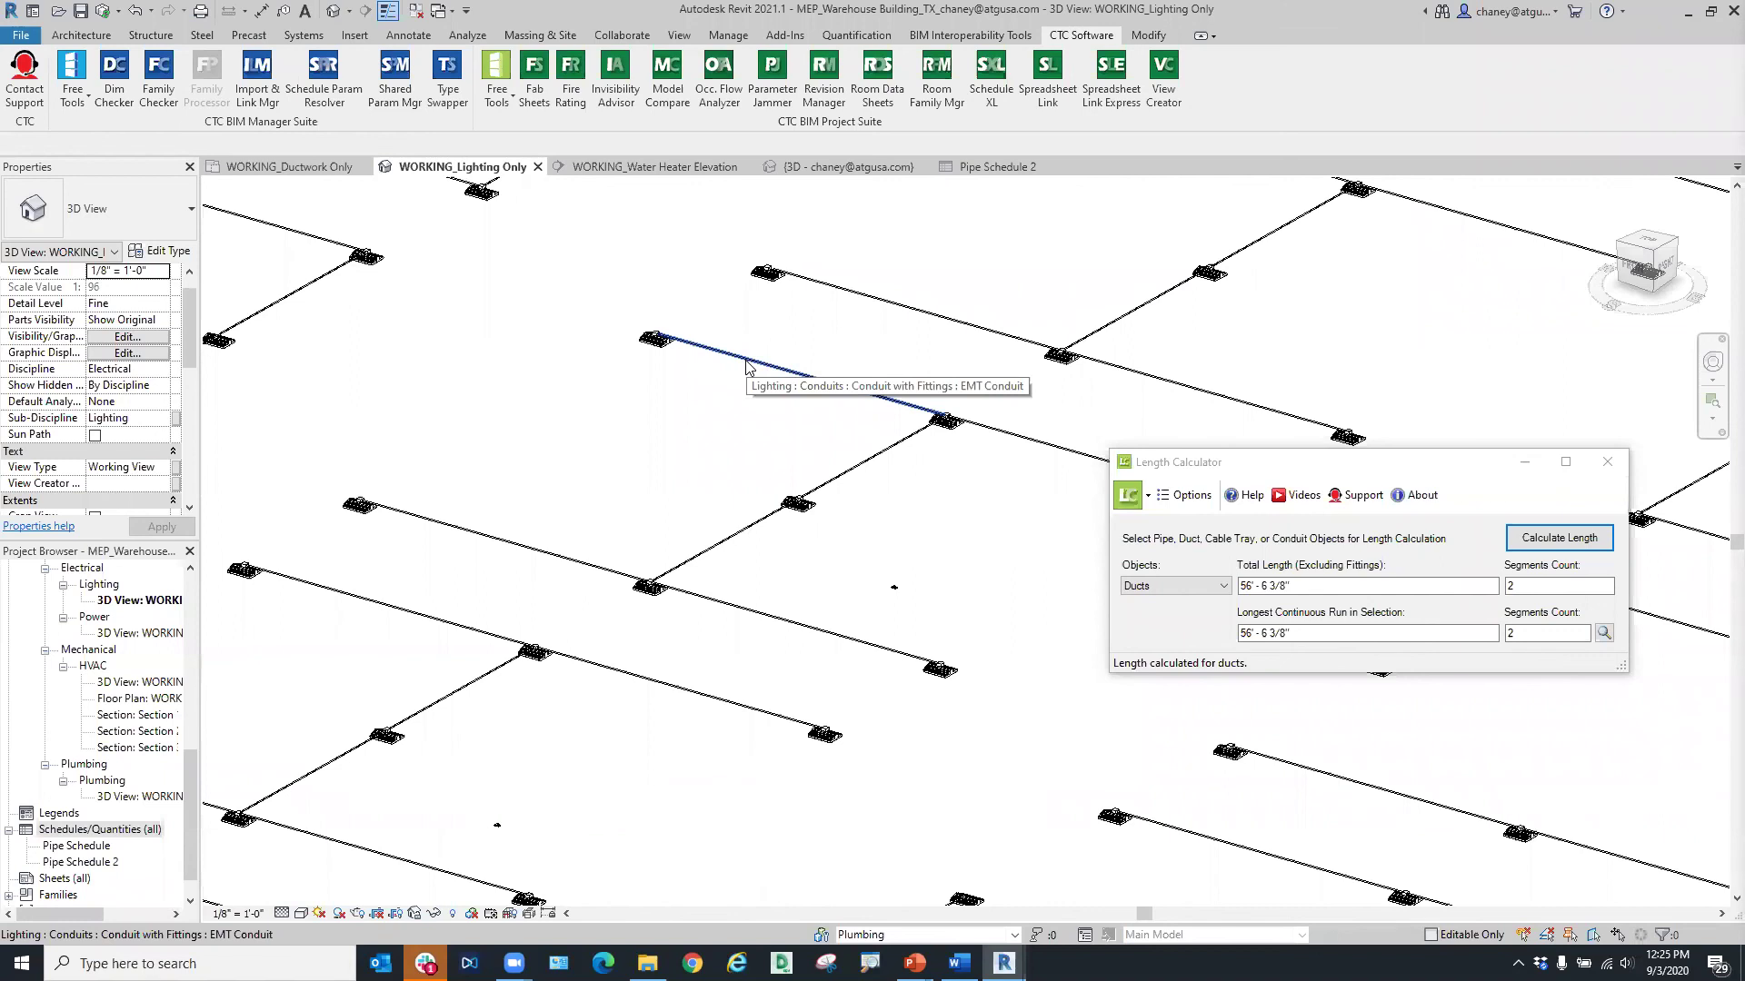
pyautogui.click(747, 367)
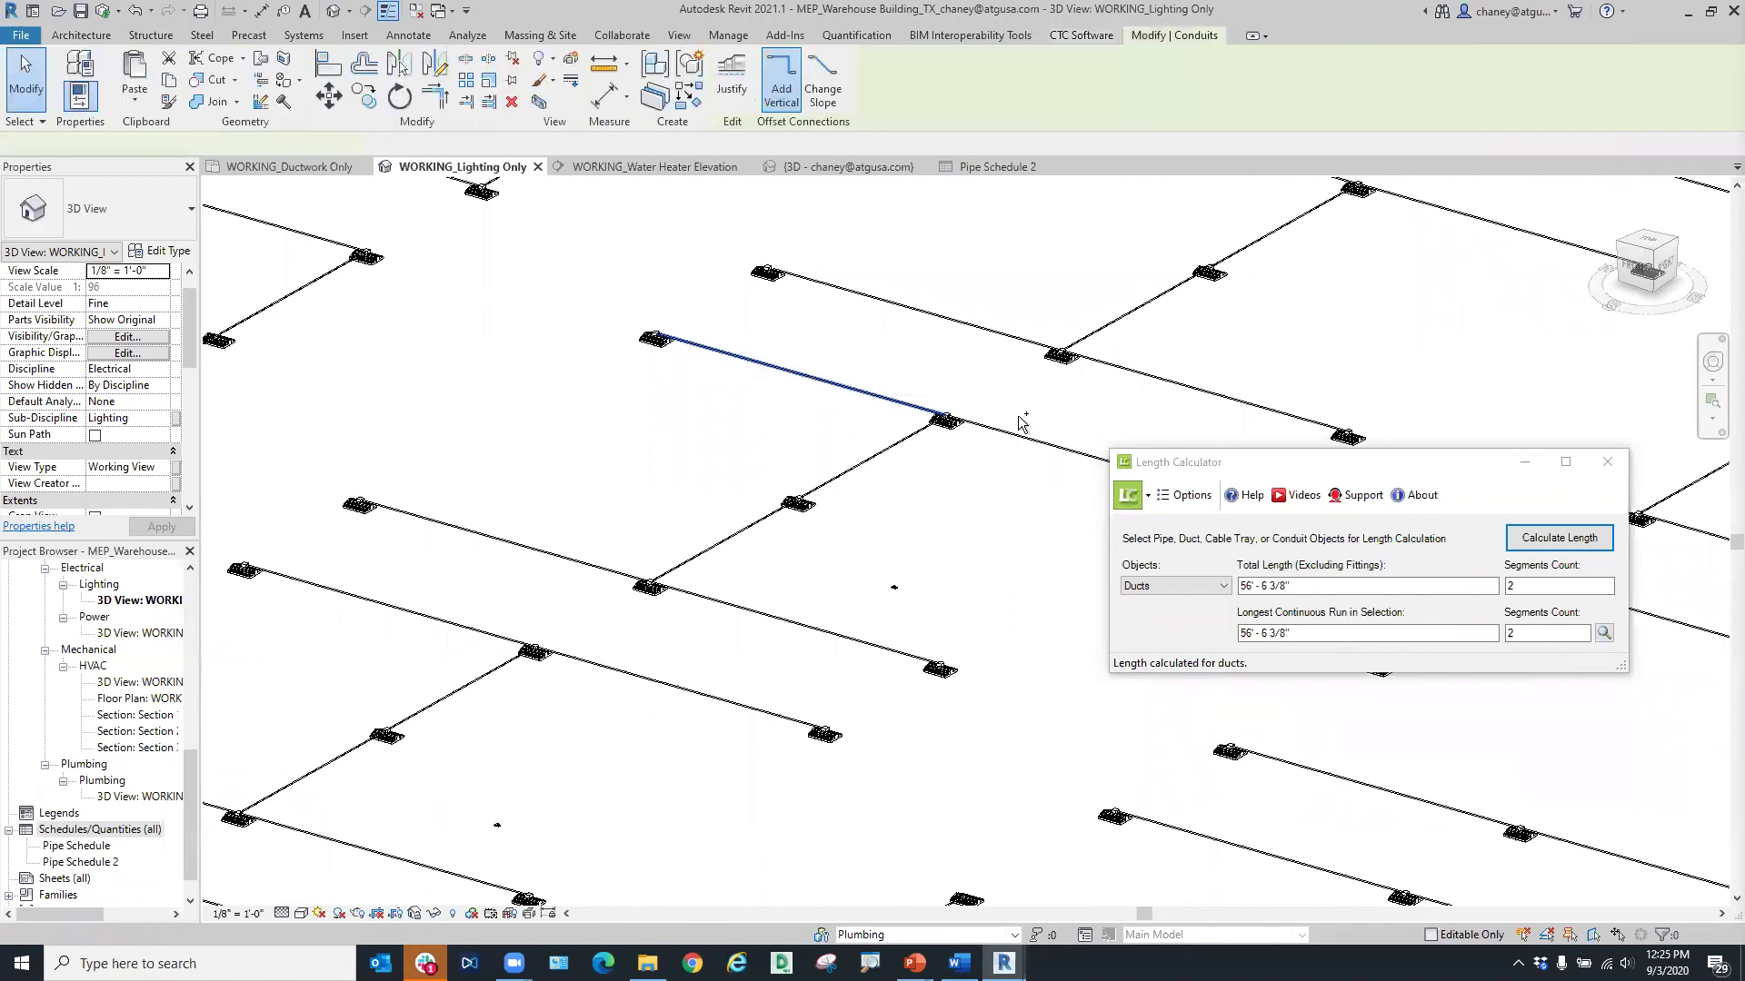
pyautogui.keyDown('ctrl'); pyautogui.click(869, 461); pyautogui.keyUp('ctrl')
pyautogui.keyDown('ctrl'); pyautogui.click(742, 532); pyautogui.keyUp('ctrl')
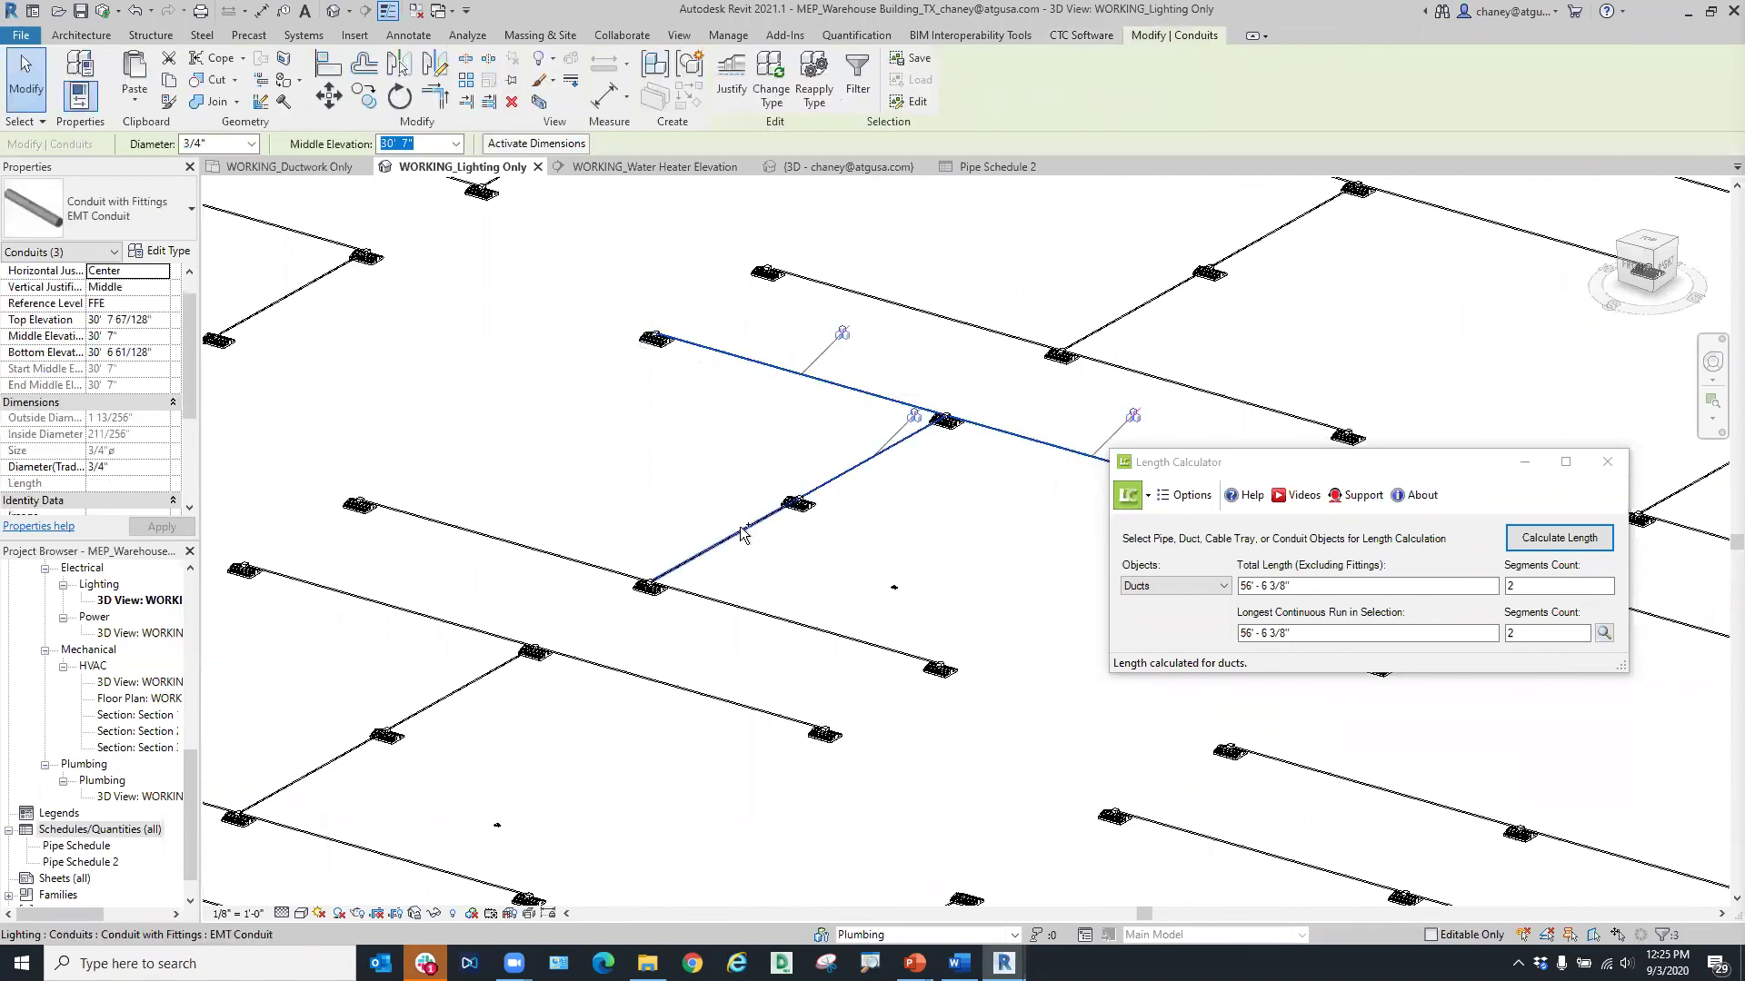
pyautogui.keyDown('ctrl'); pyautogui.click(734, 604); pyautogui.keyUp('ctrl')
pyautogui.keyDown('ctrl'); pyautogui.click(510, 546); pyautogui.keyUp('ctrl')
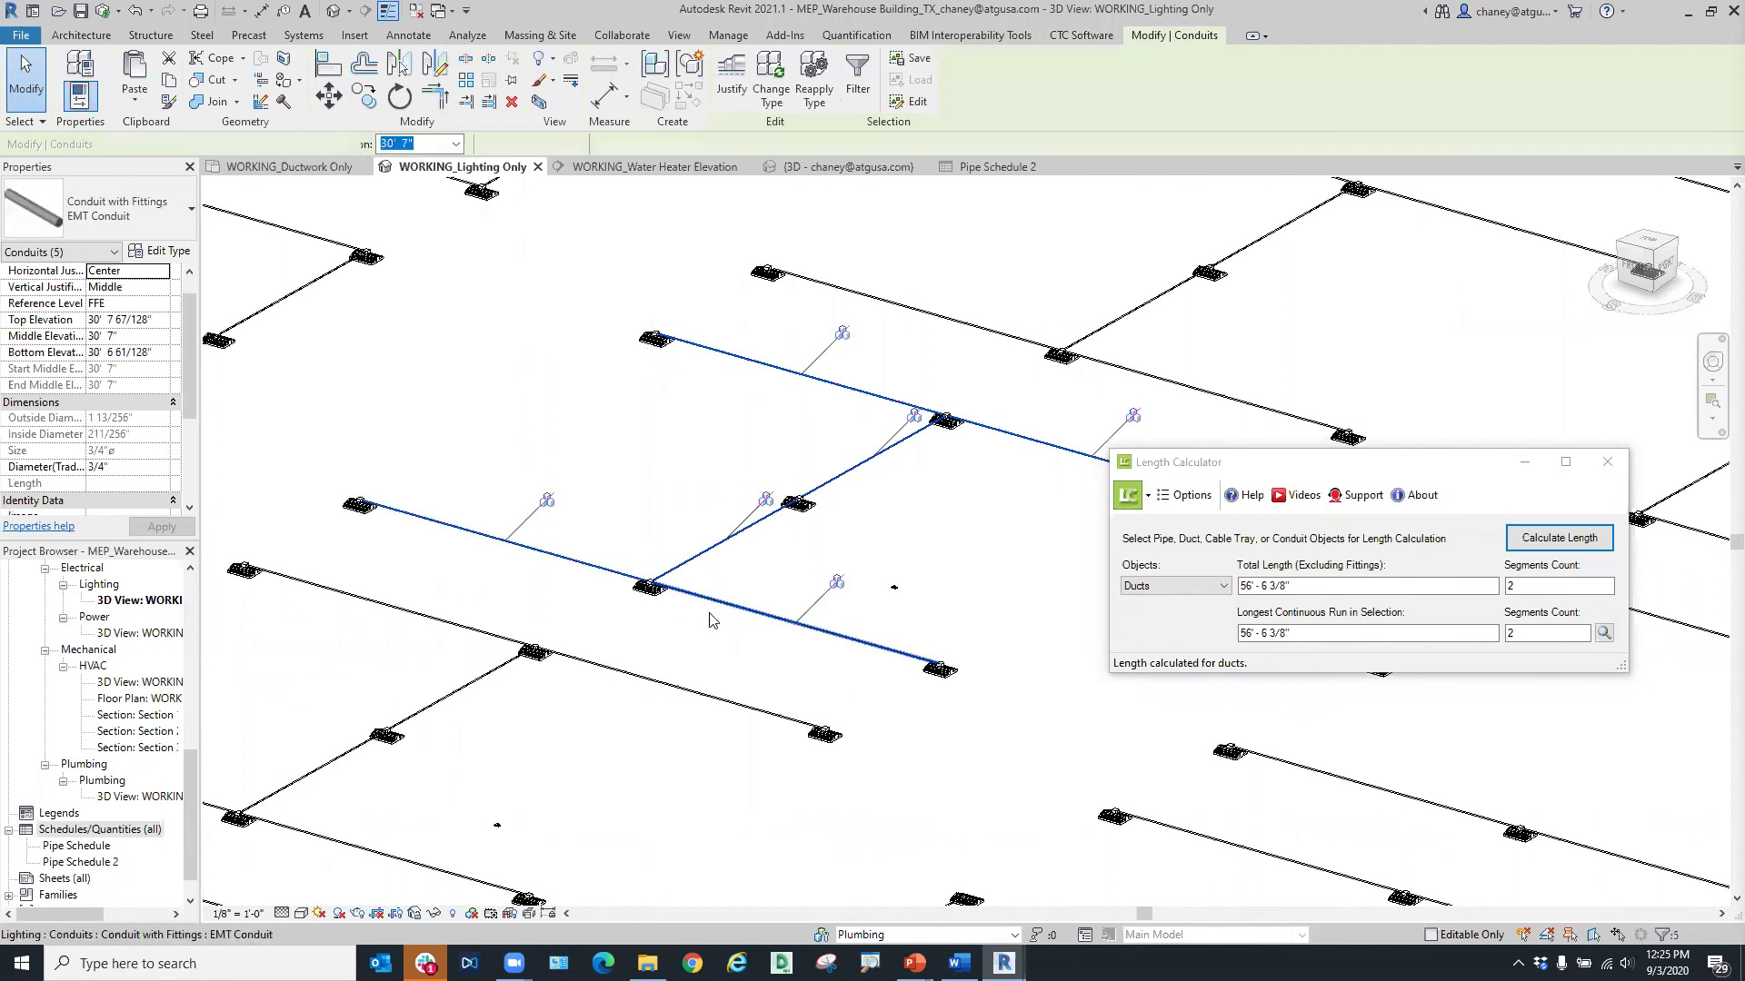
pyautogui.moveTo(939, 558); pyautogui.dragTo(884, 573, button='middle')
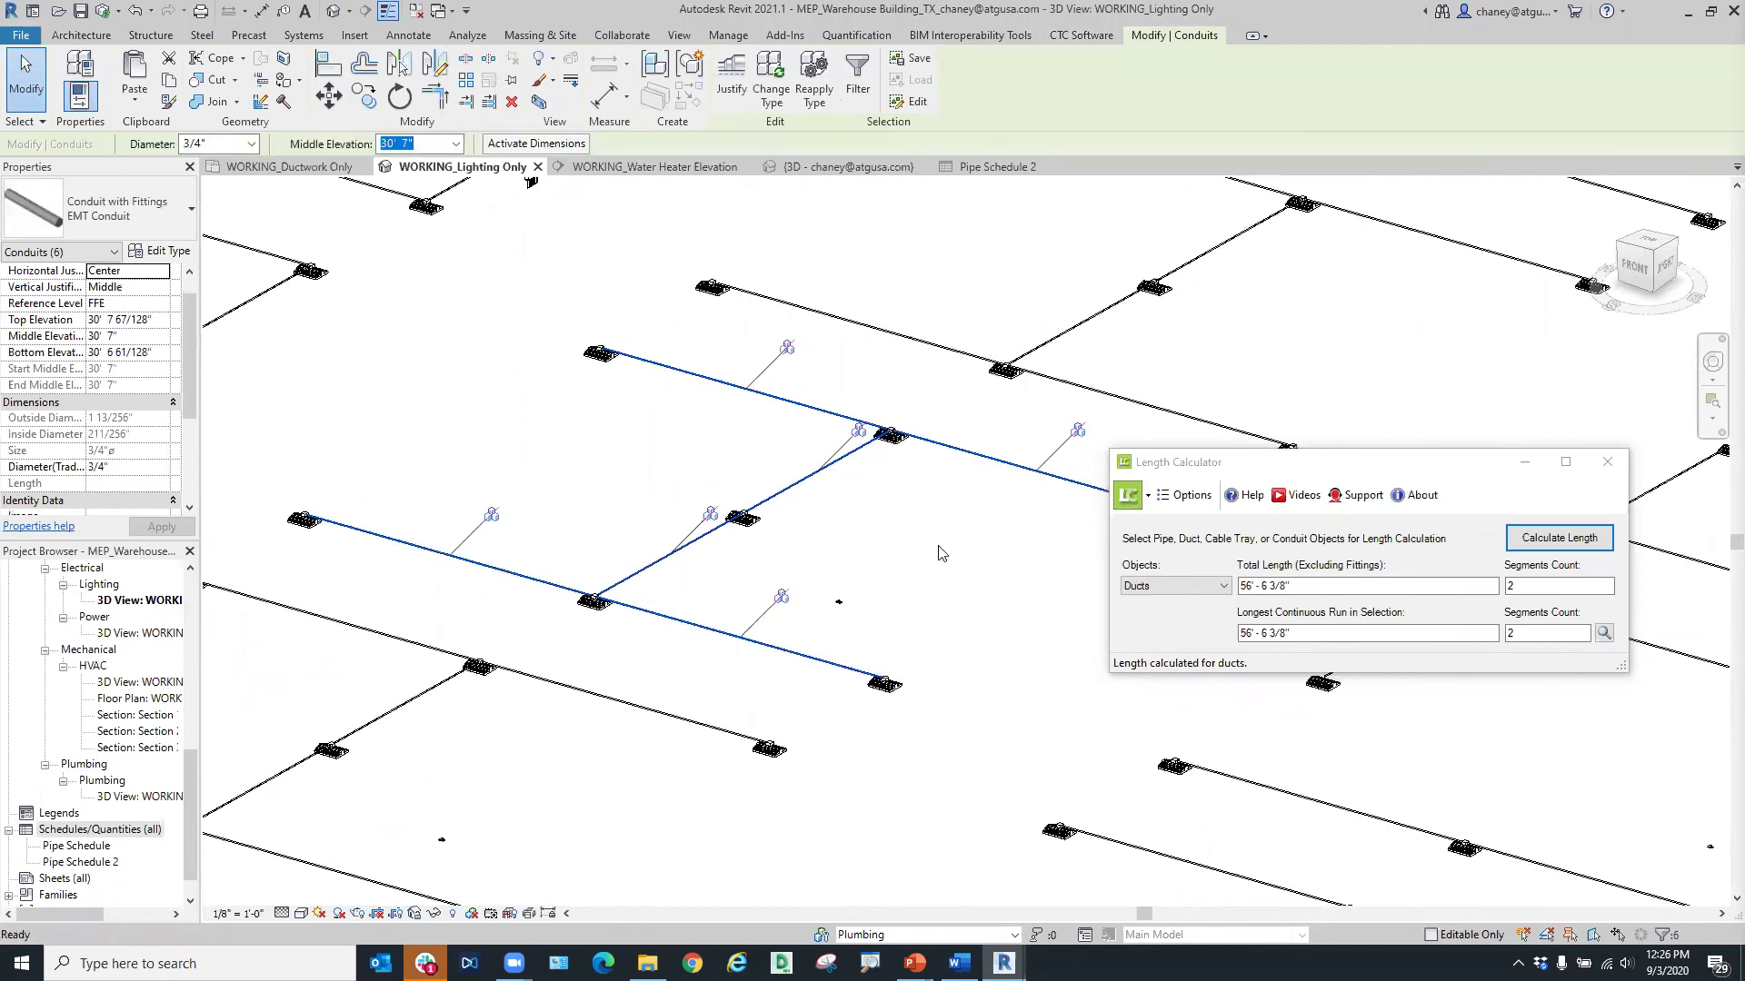
# Calculate the total length of the six selected conduit segments with the Length Calculator.
pyautogui.click(1558, 538)
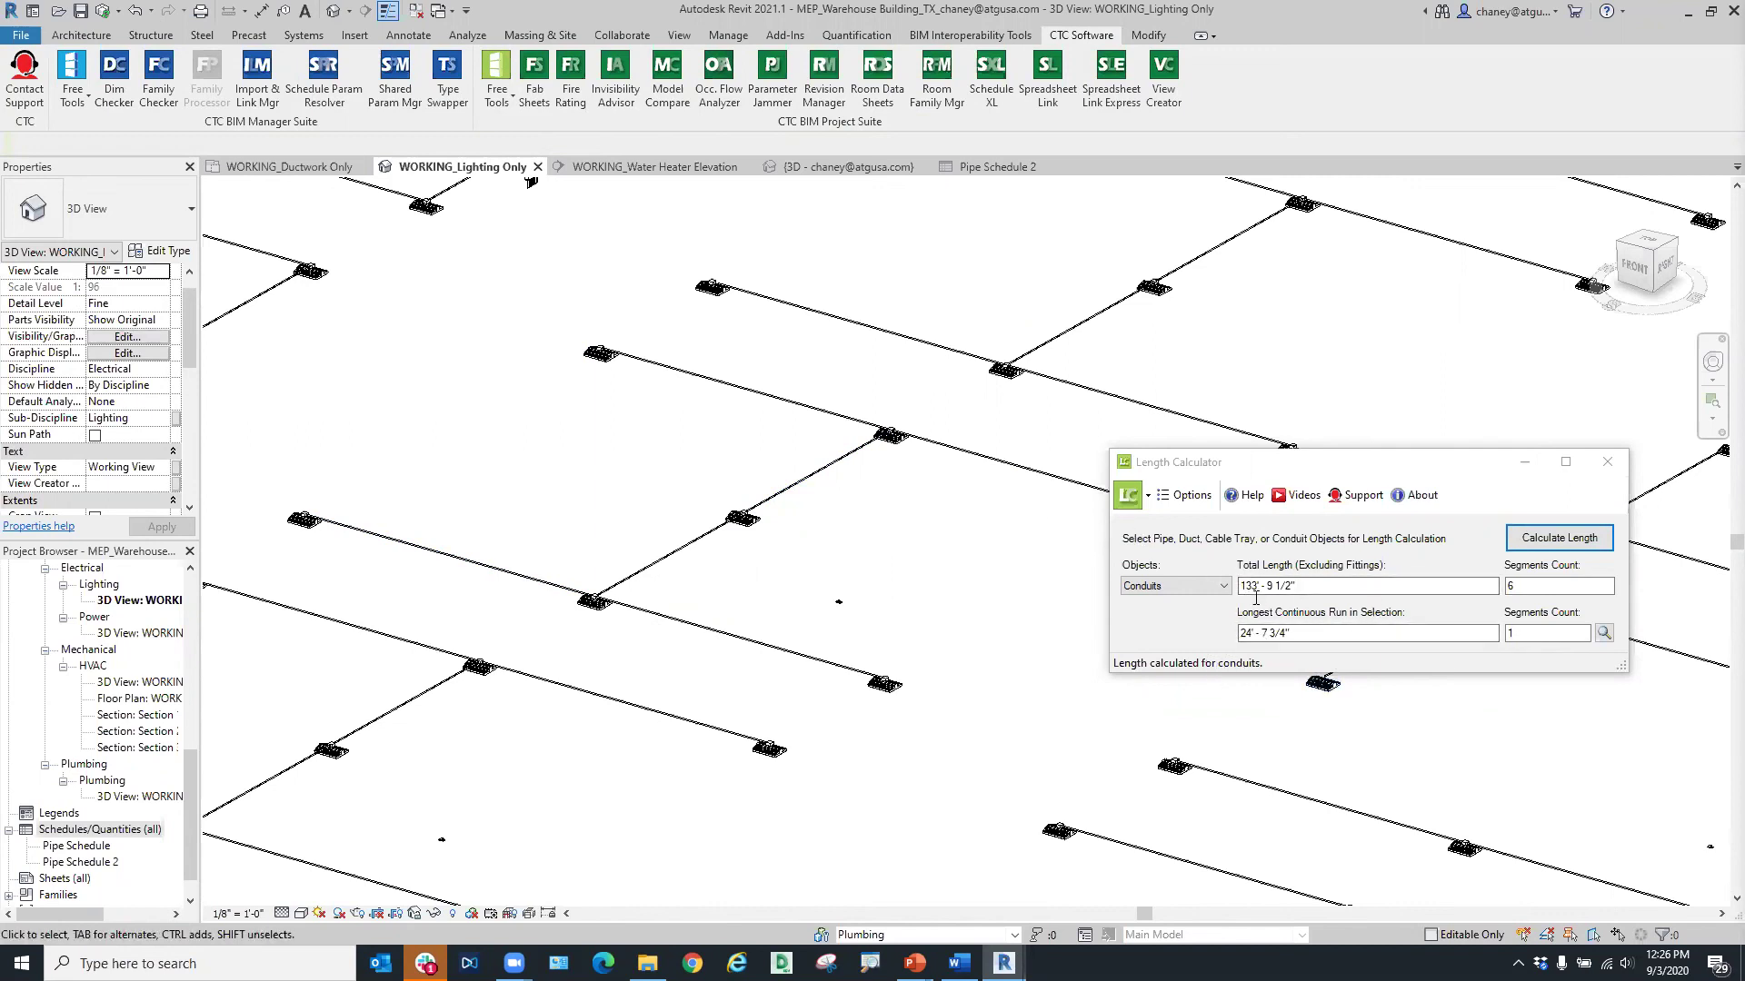
# In the WORKING_Water Heater Elevation section, select the entire connected 3/4" pipe run between the water heater and the pump, including its fittings and vertical branch.
pyautogui.click(652, 166)
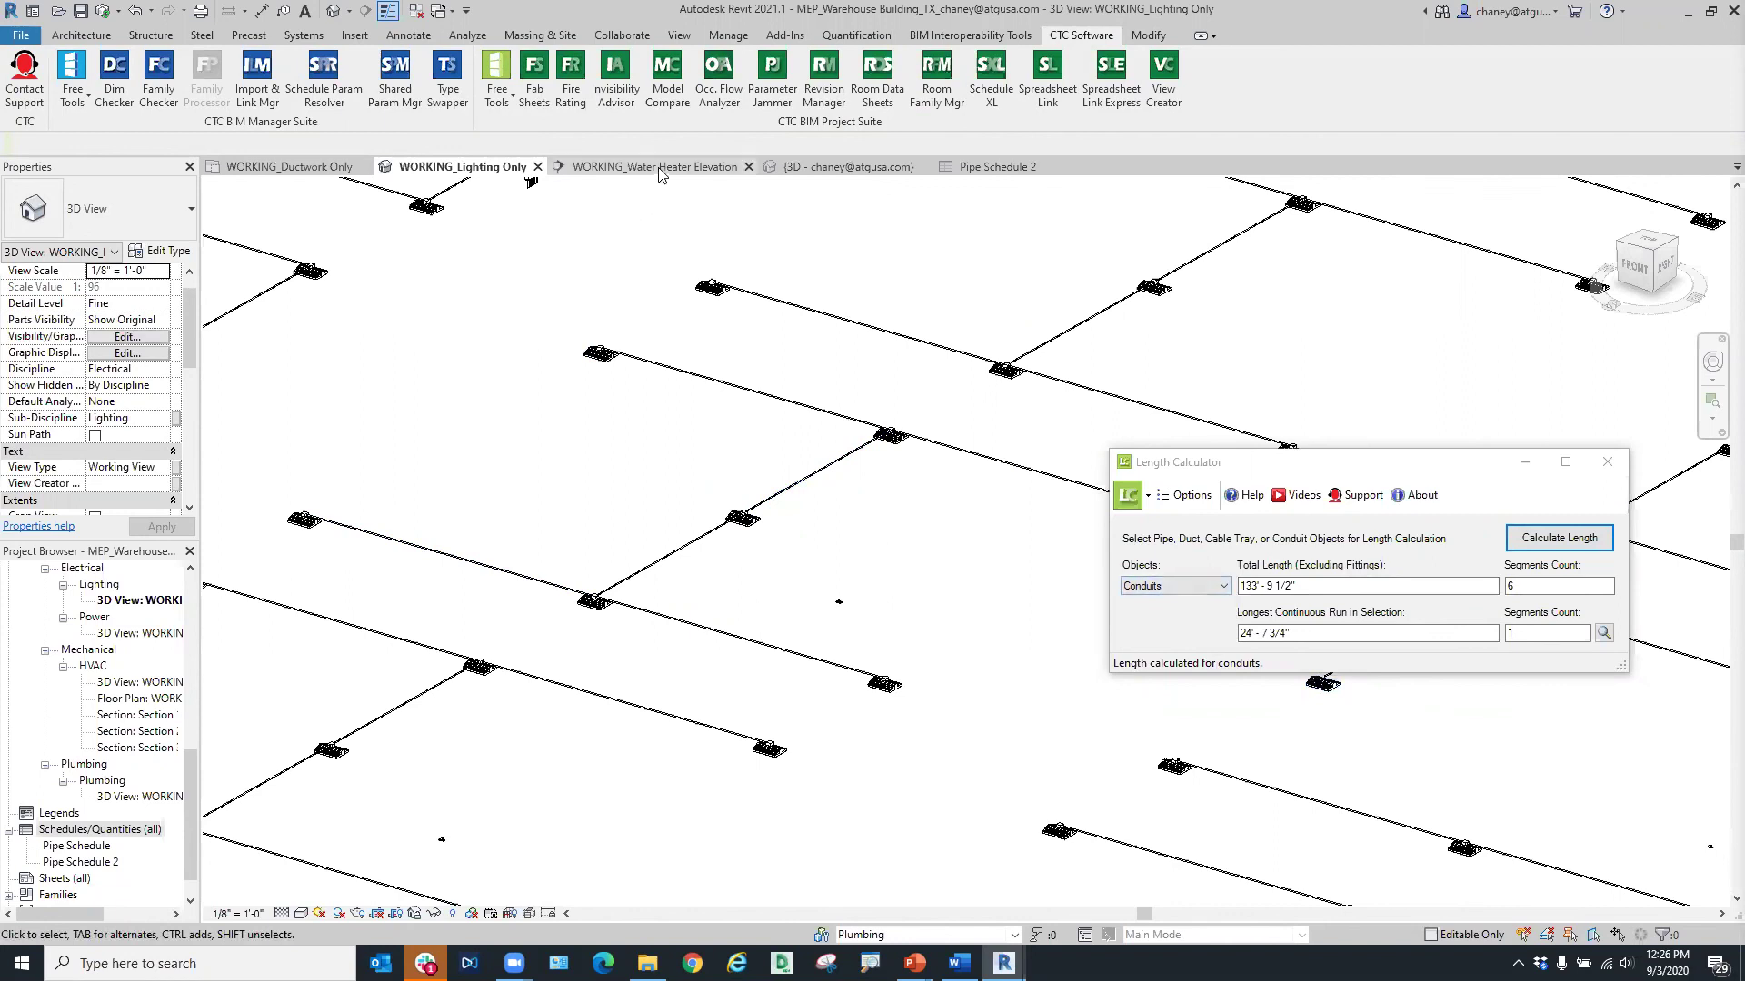
pyautogui.scroll(5, 890, 575)
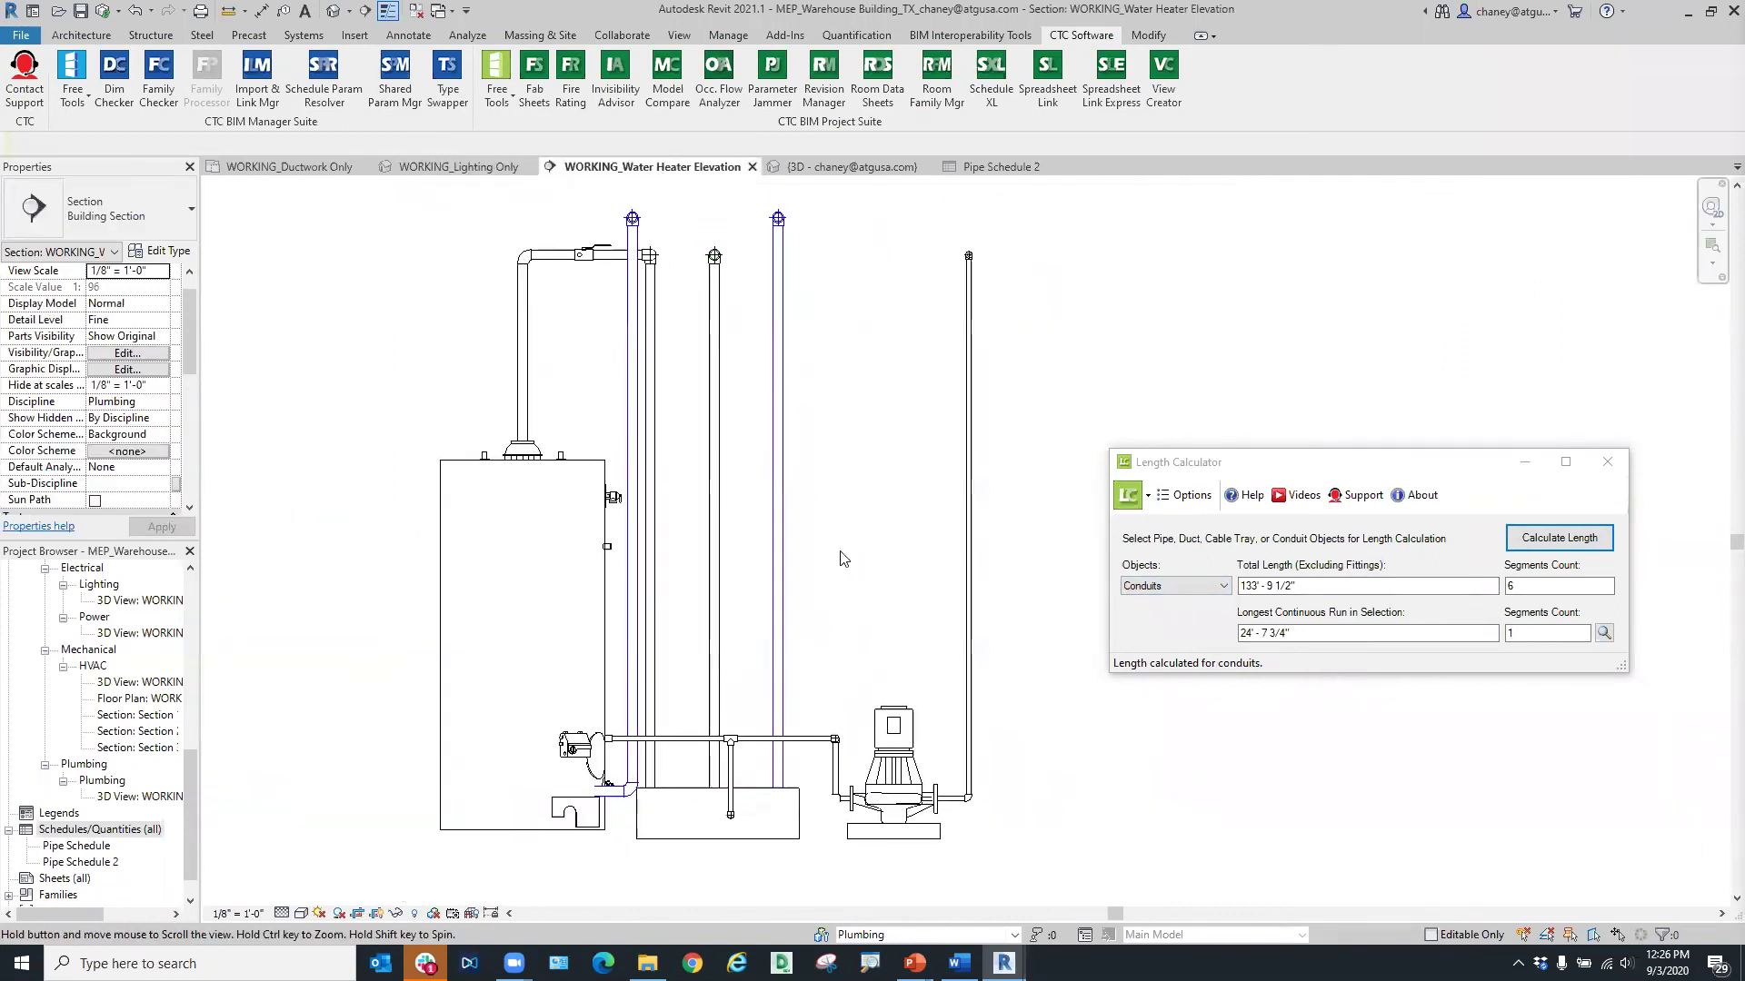
pyautogui.click(649, 725)
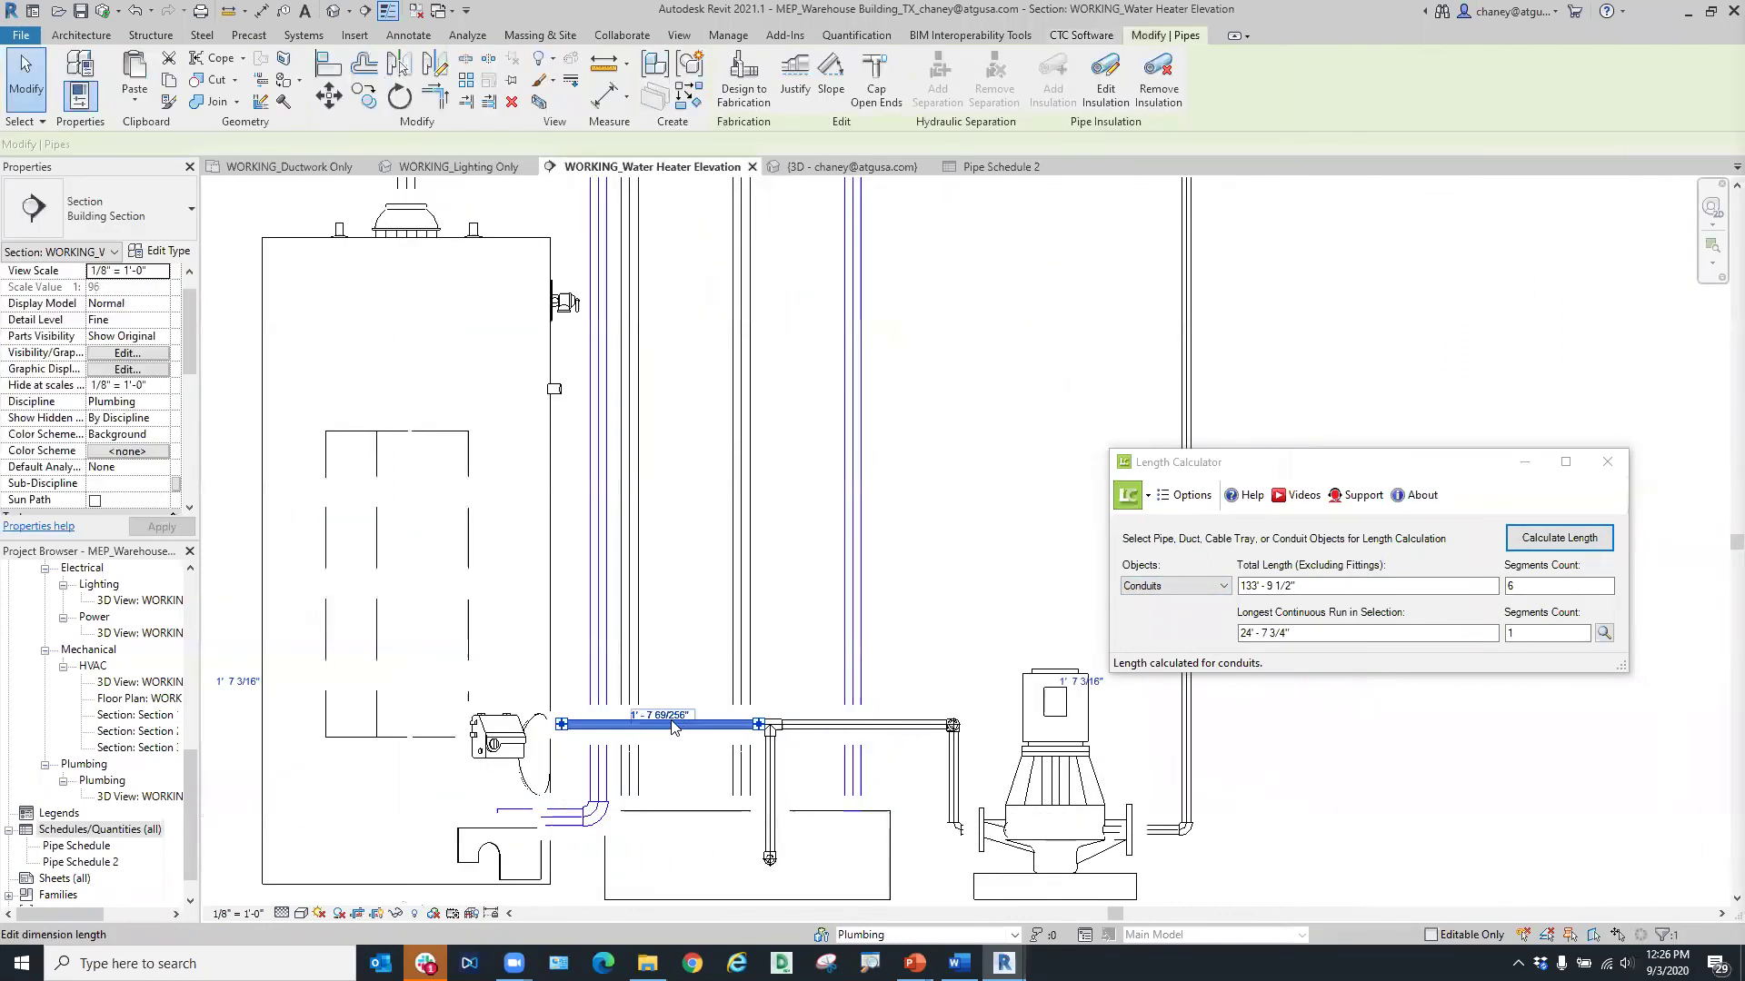
pyautogui.press('Escape')
pyautogui.press('Tab')
pyautogui.press('Tab')
pyautogui.click(664, 725)
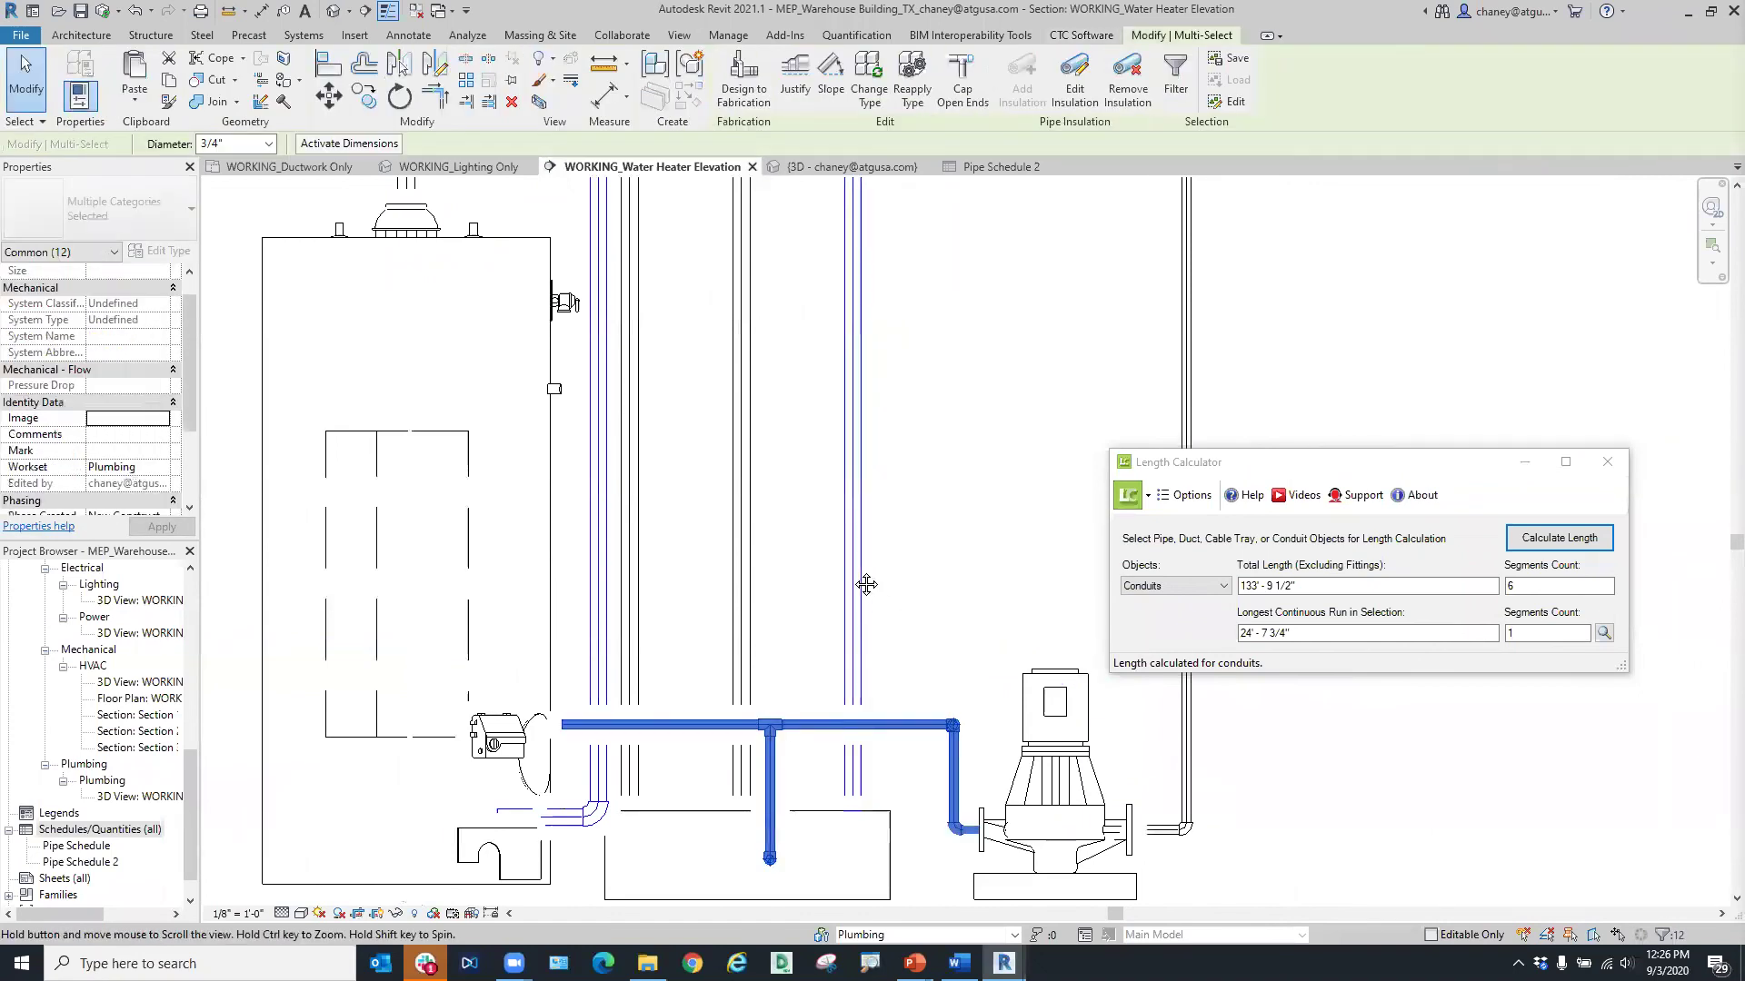
pyautogui.moveTo(866, 585); pyautogui.dragTo(809, 531, button='middle')
pyautogui.scroll(-1, 825, 542)
pyautogui.moveTo(867, 457); pyautogui.dragTo(814, 516, button='middle')
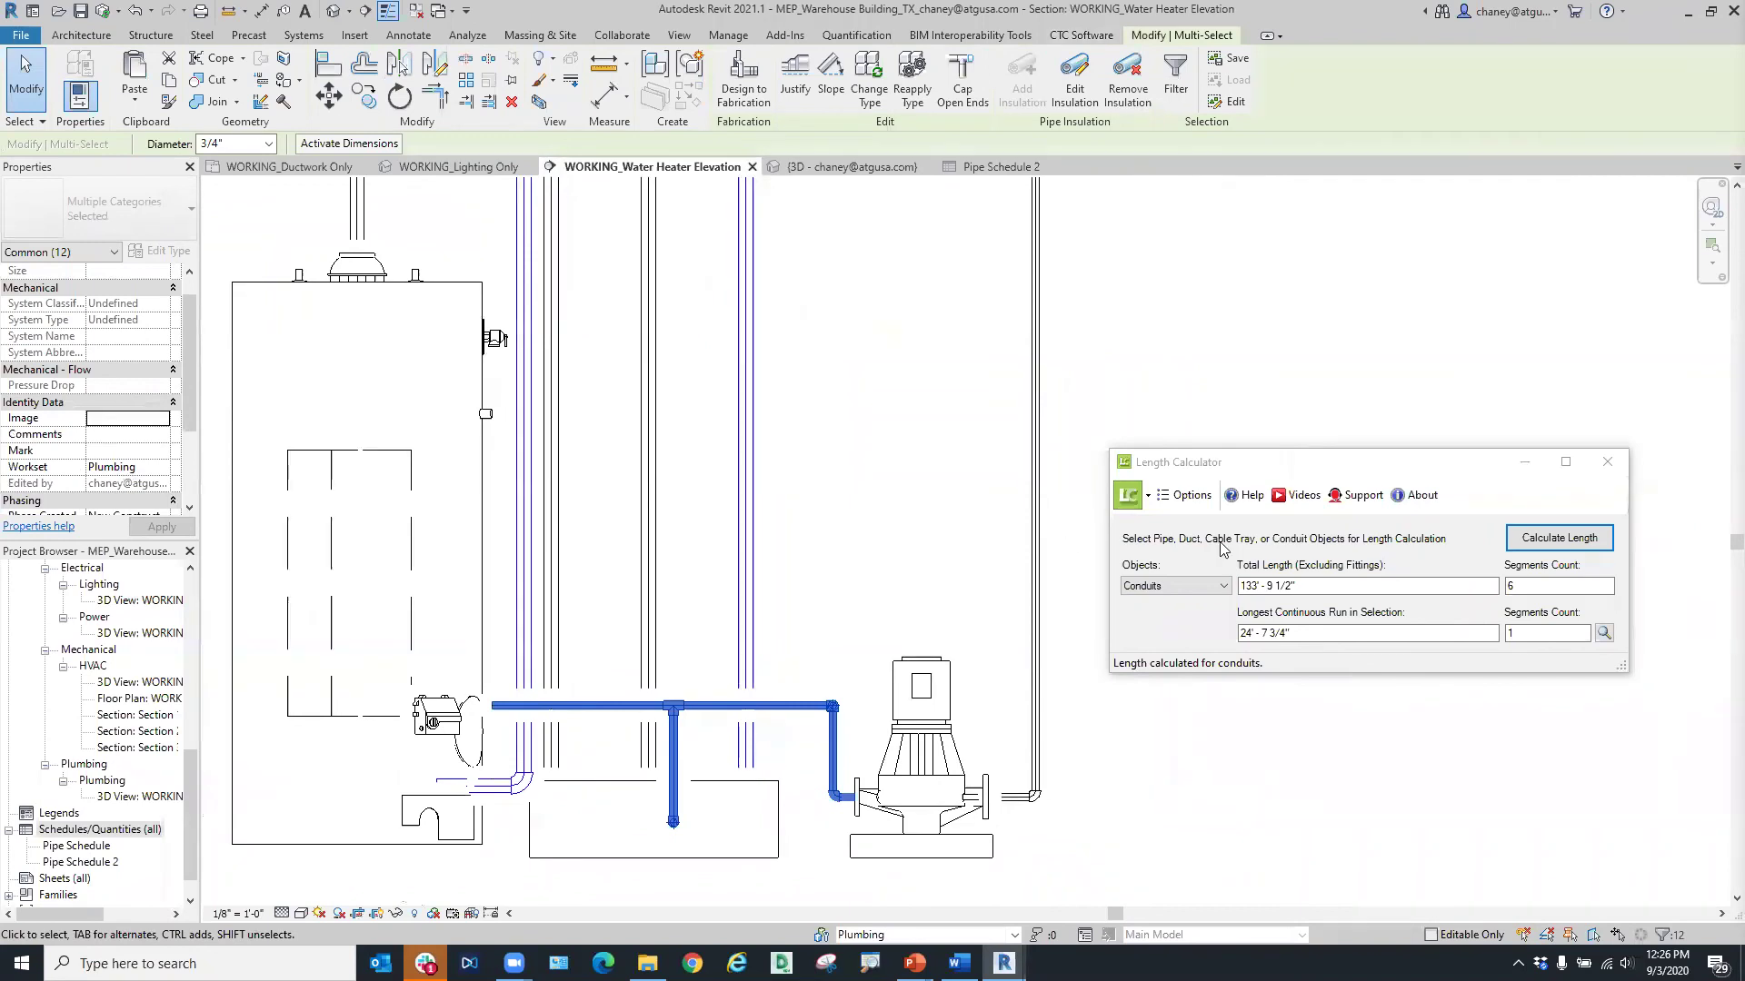
# Calculate the length of the selected pipe run and check its segment count.
pyautogui.click(1552, 543)
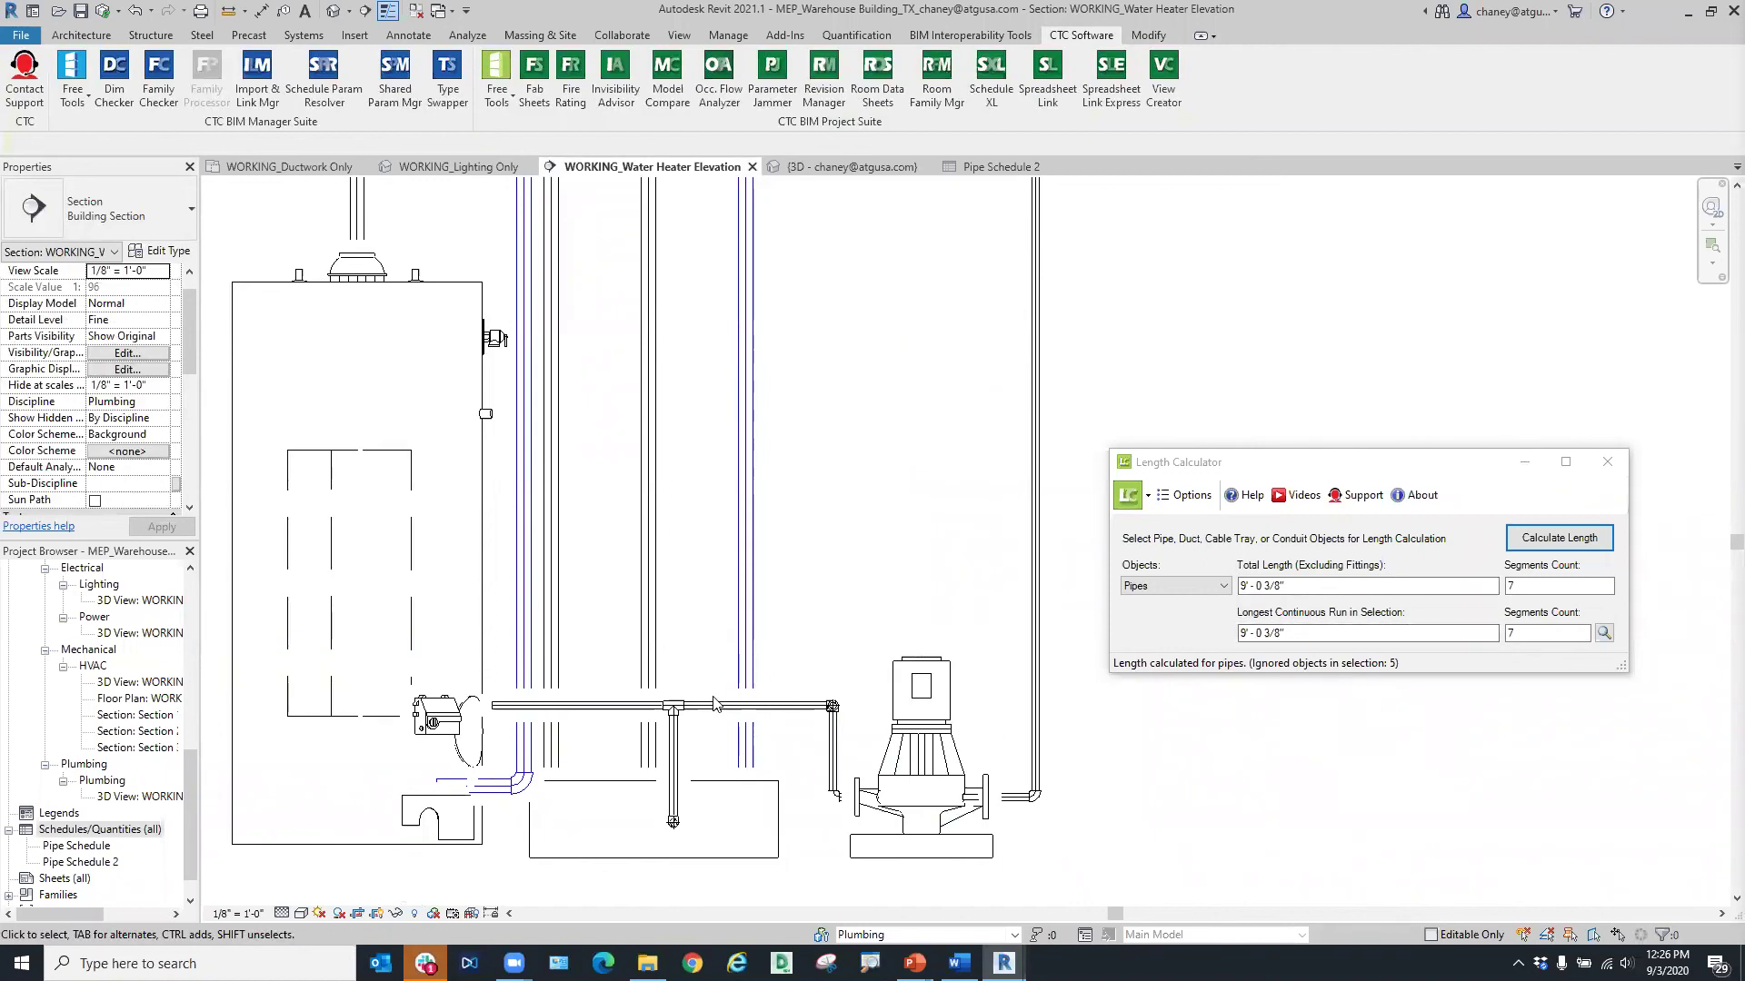
pyautogui.click(1517, 587)
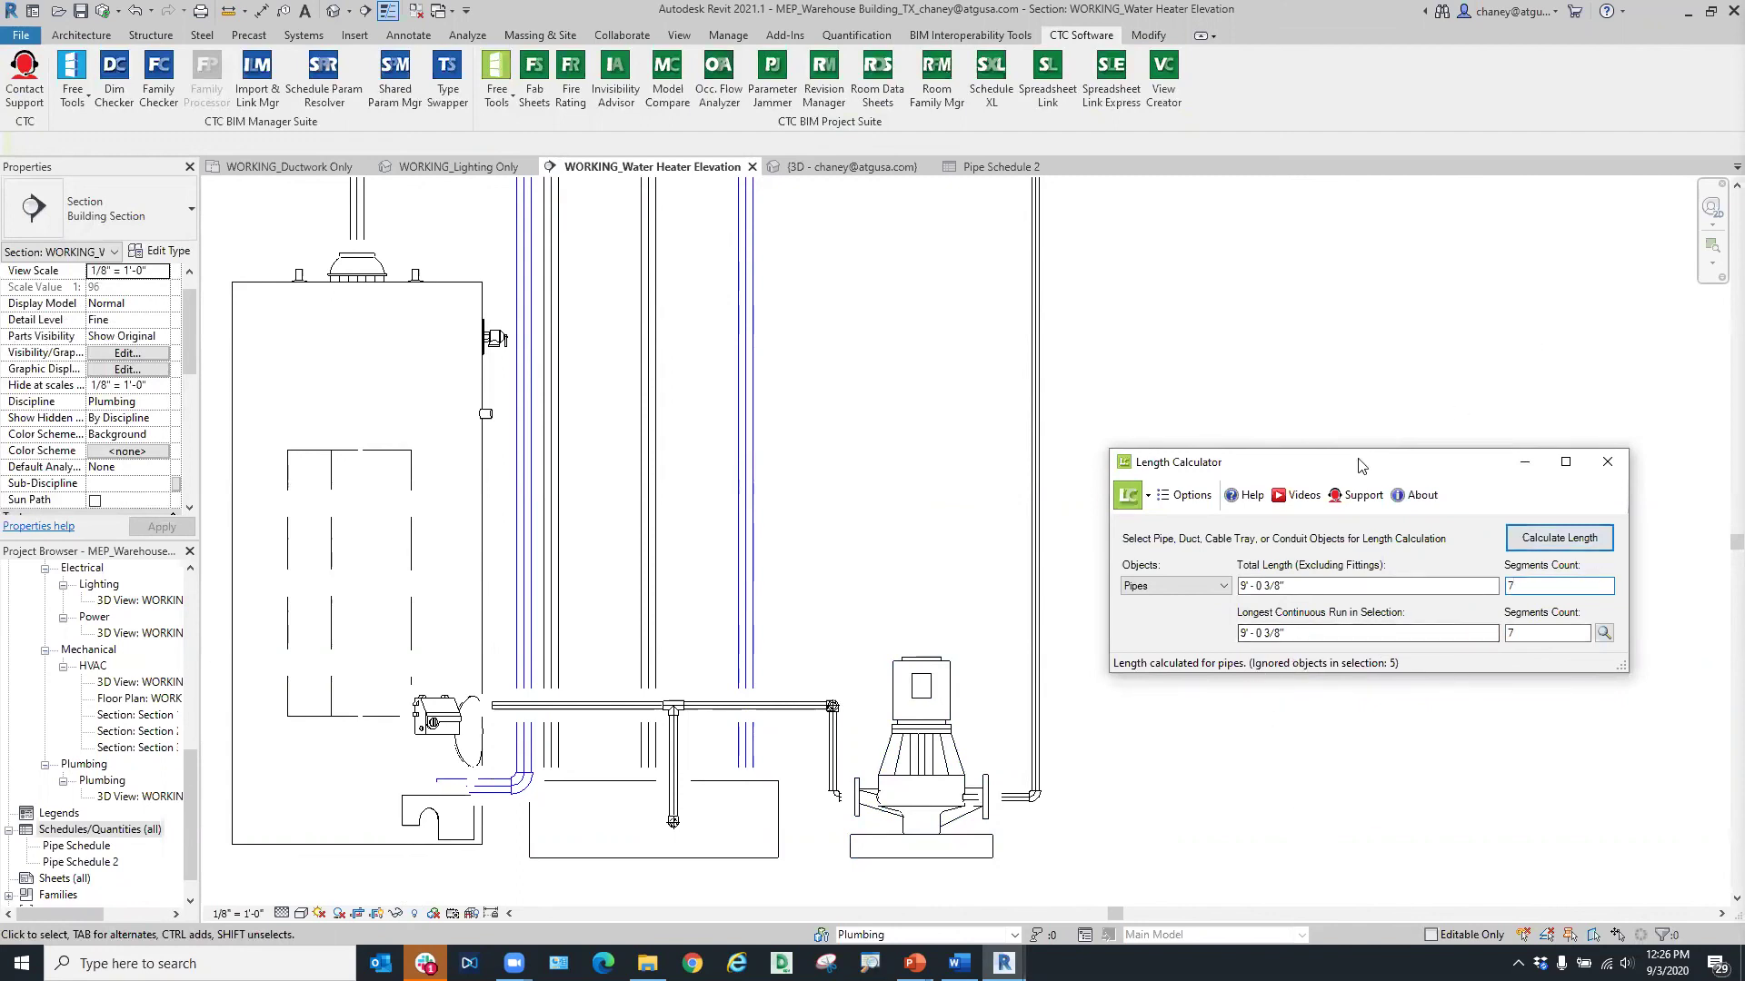
pyautogui.scroll(-2, 841, 487)
pyautogui.moveTo(841, 485); pyautogui.dragTo(890, 525, button='middle')
pyautogui.scroll(-1, 889, 526)
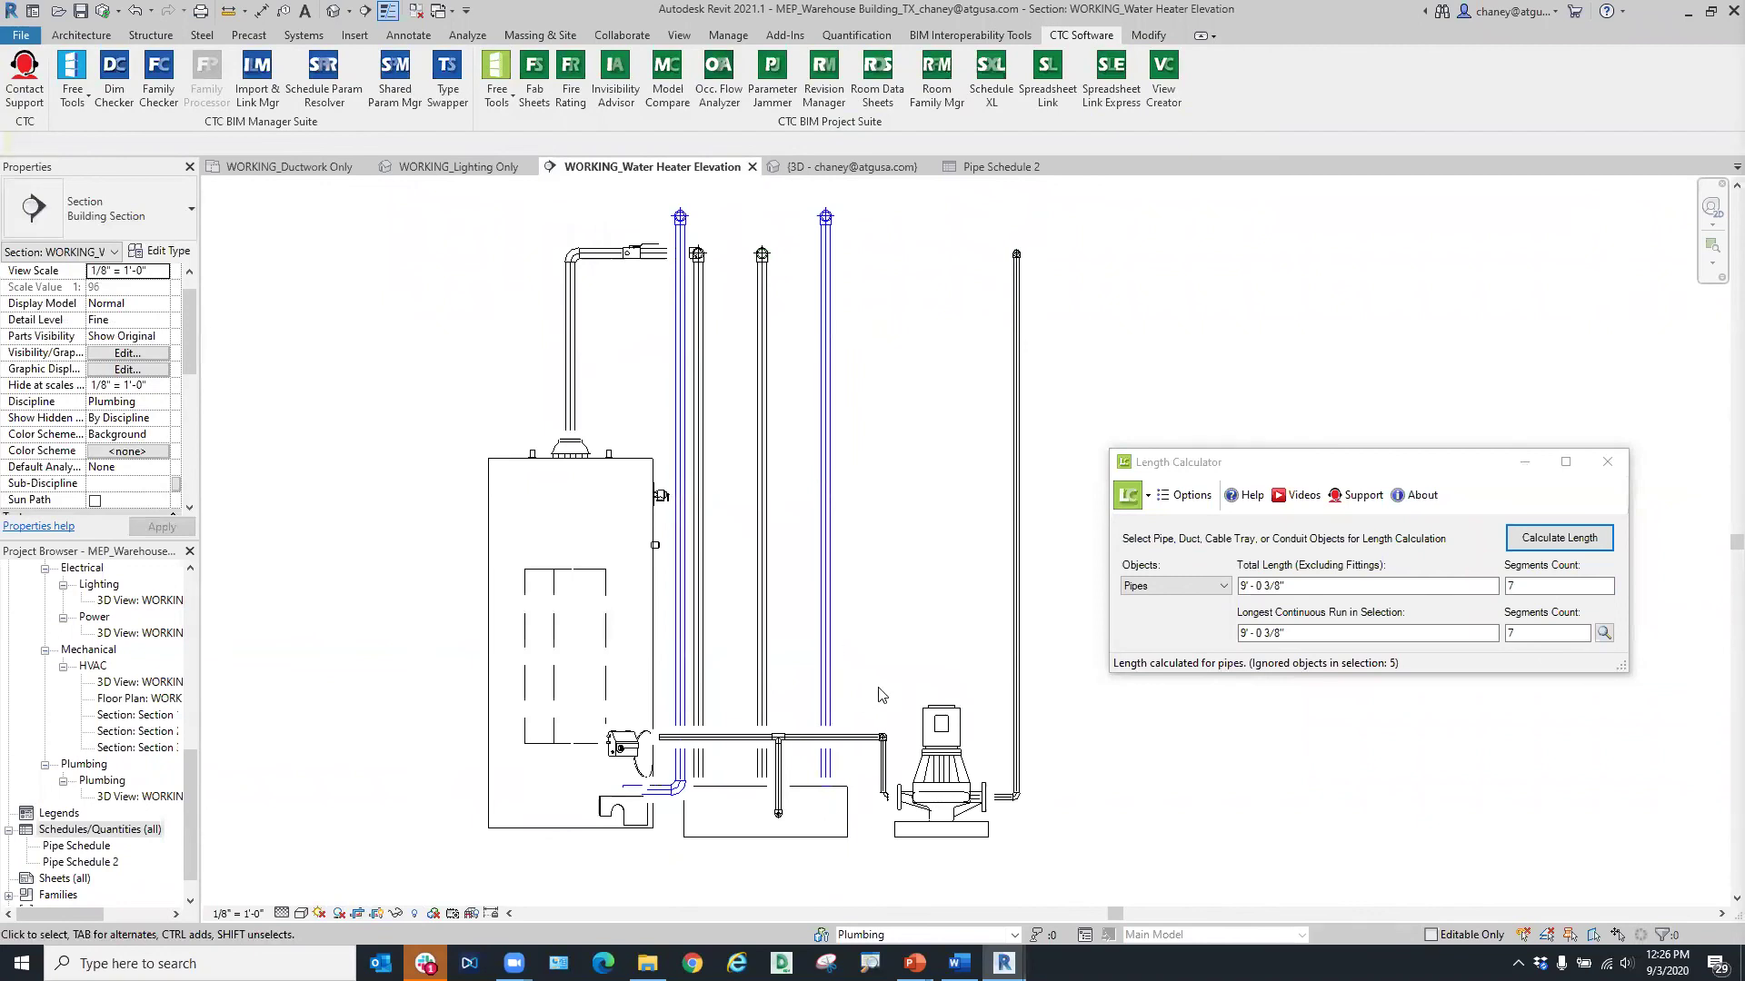
# Switch to the running PowerPoint slide show and advance to the Conclusion slide.
pyautogui.moveTo(915, 963)
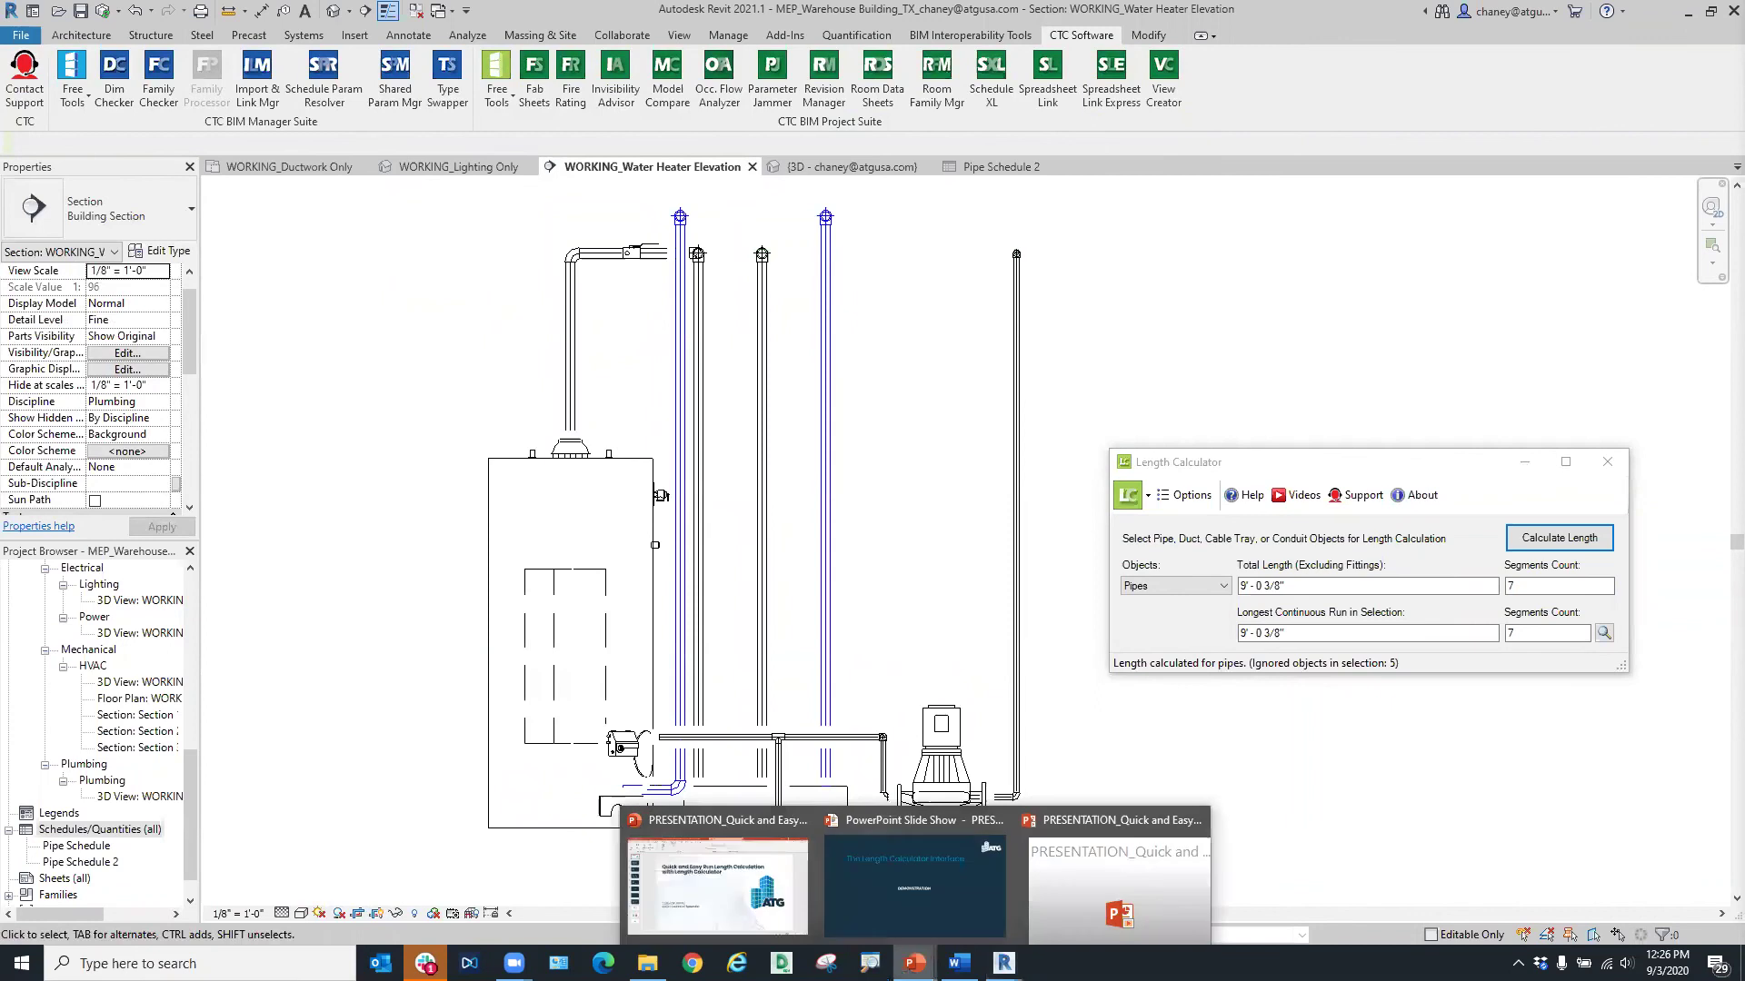
pyautogui.click(939, 933)
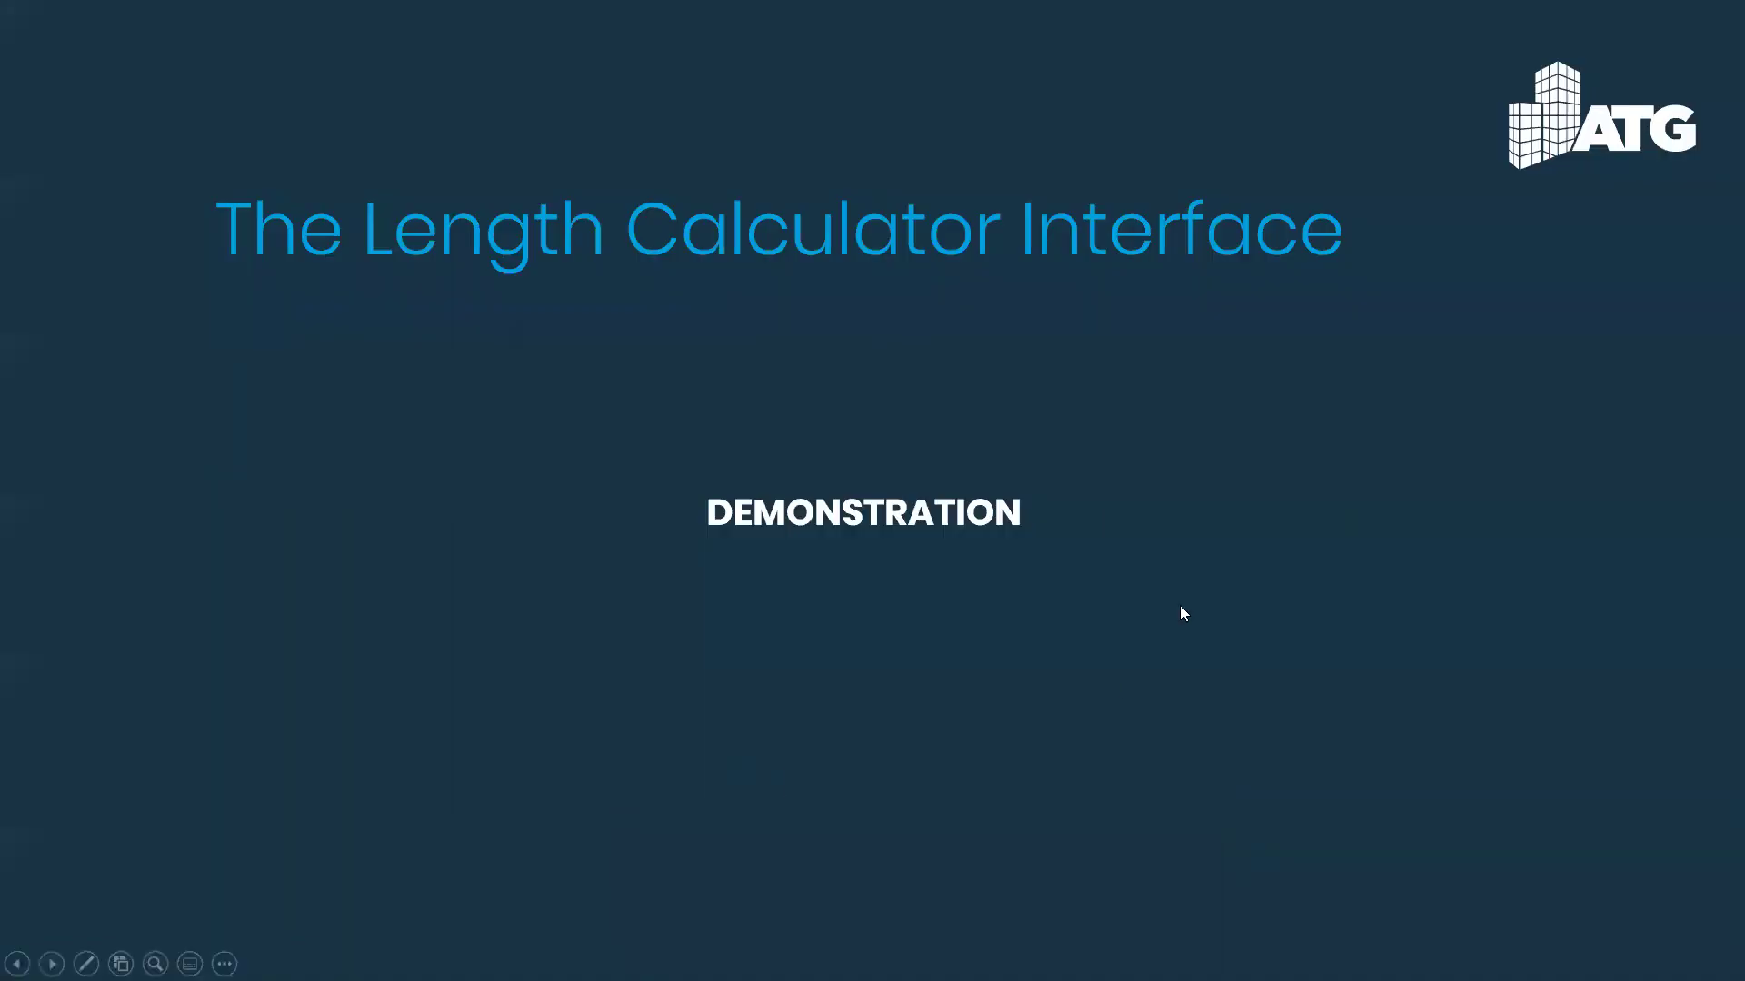
pyautogui.click(1245, 626)
pyautogui.click(1243, 627)
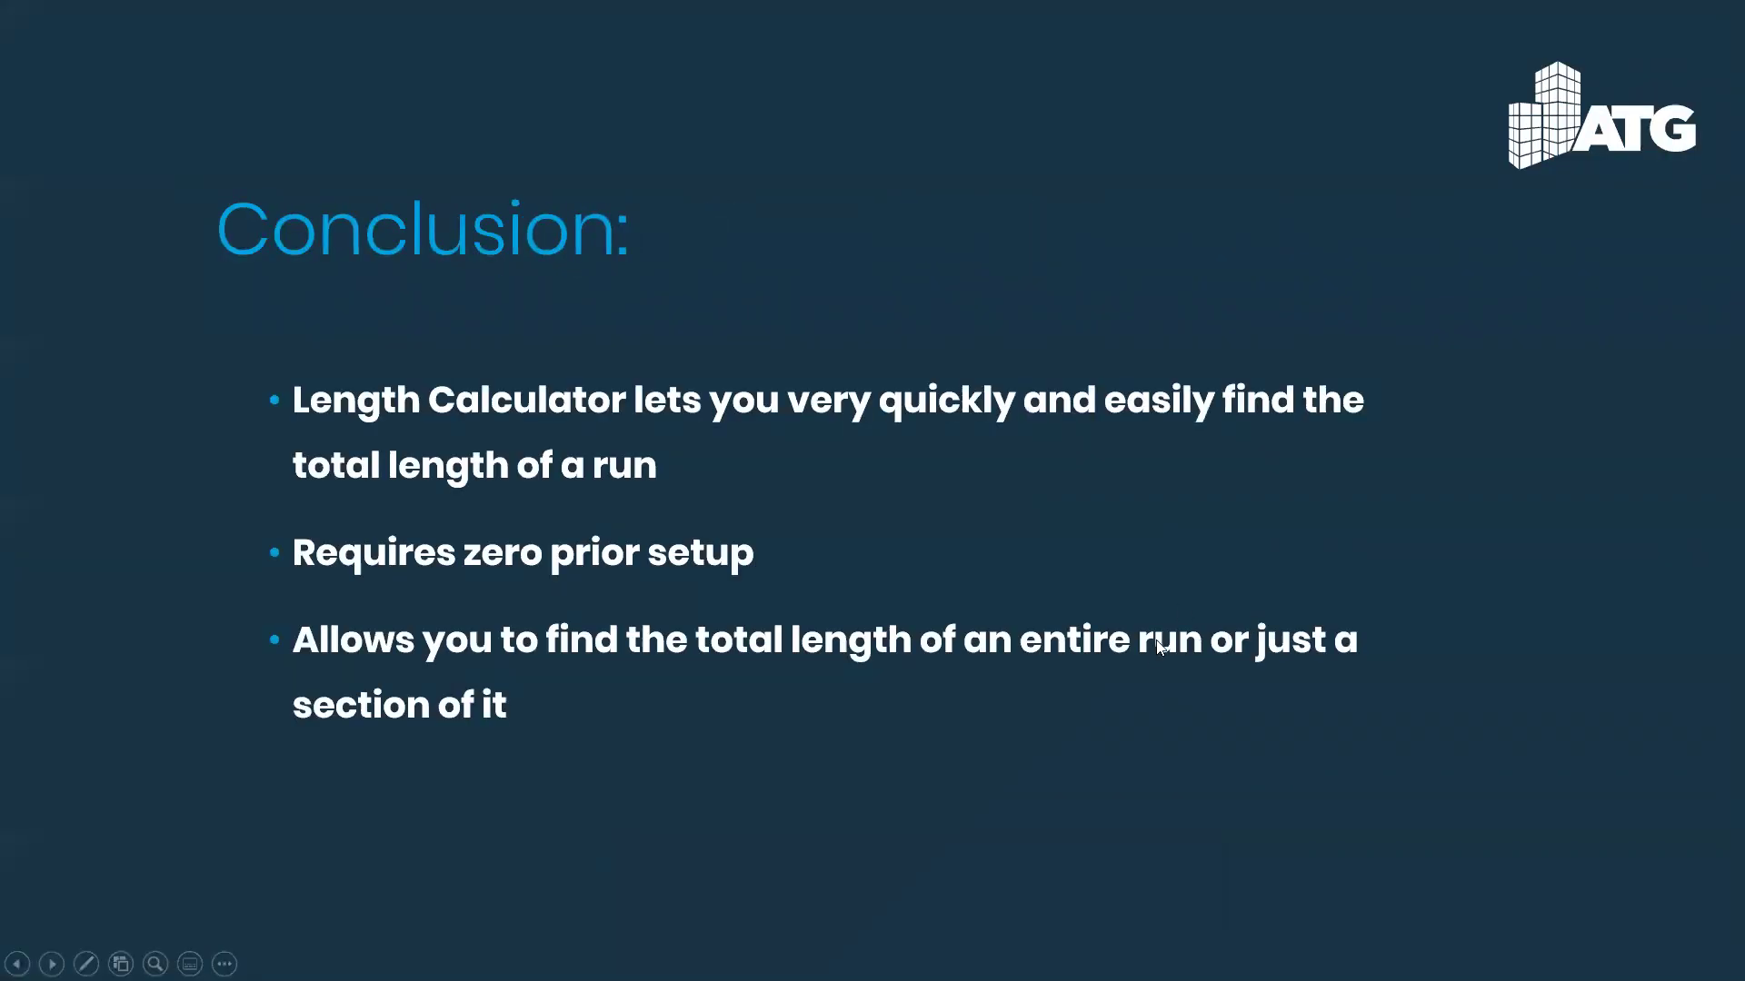